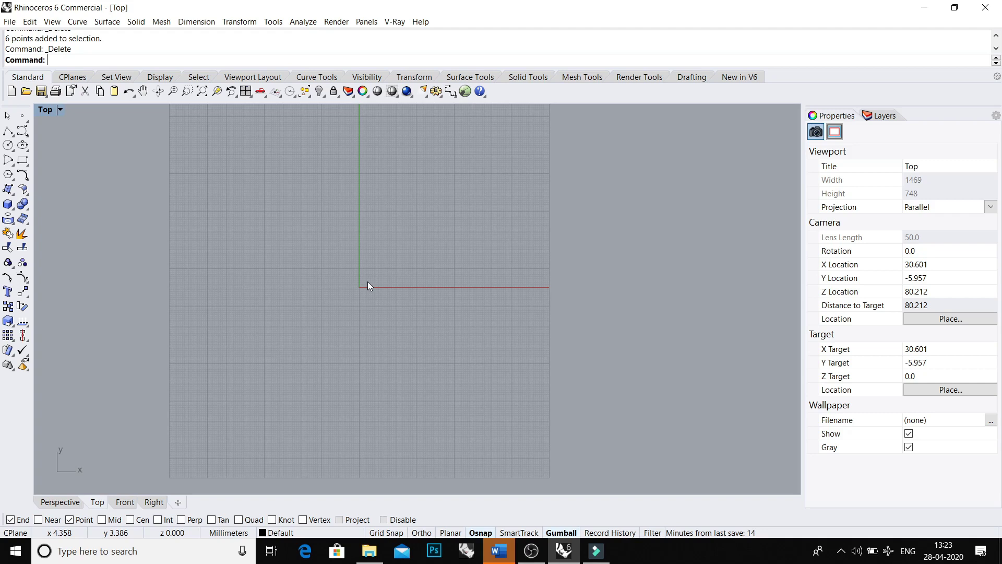
# Step: Place a single point object in the grid's upper-left area of the Top view, select it and delete it
pyautogui.click(21, 115)
pyautogui.click(232, 189)
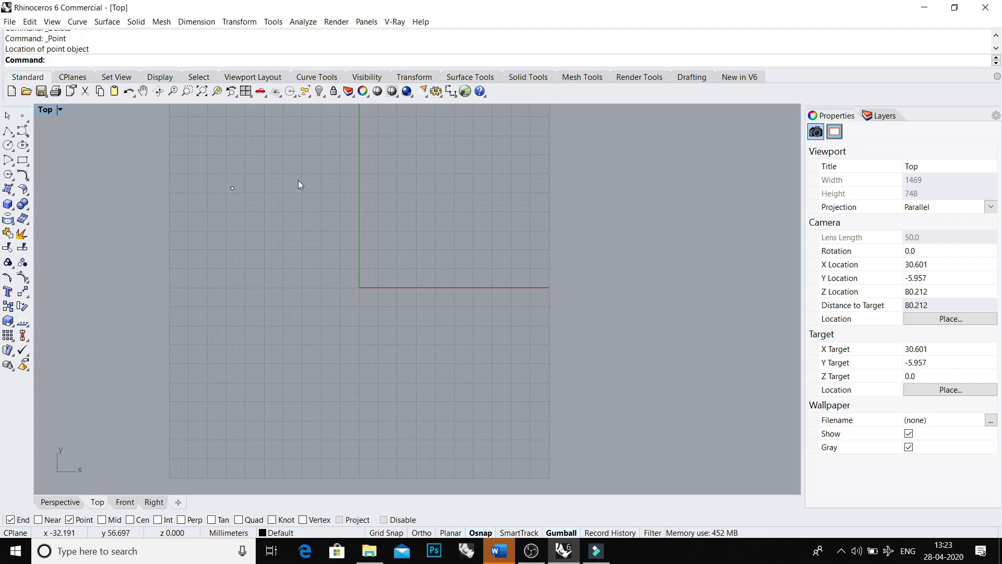
pyautogui.moveTo(252, 170); pyautogui.dragTo(196, 218)
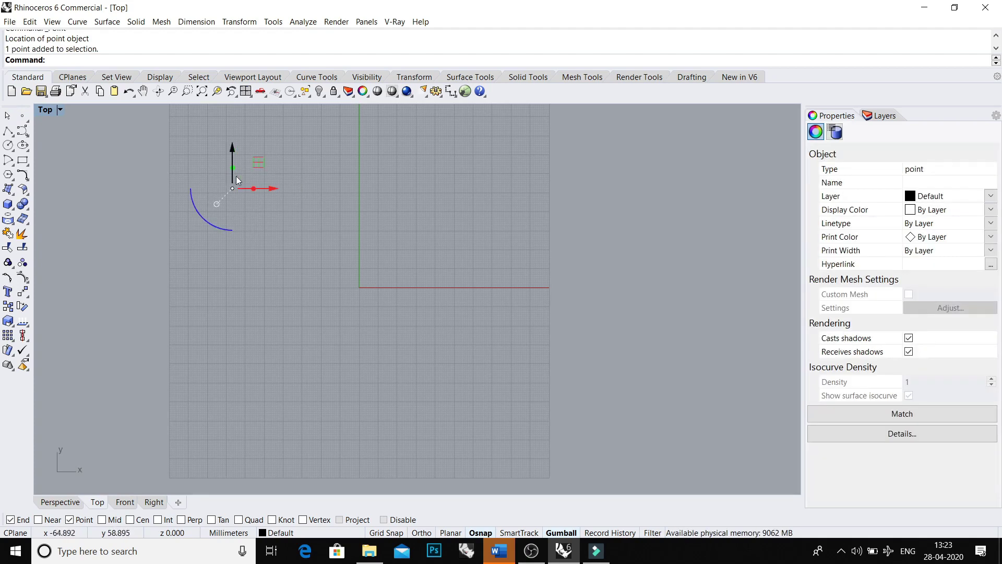
pyautogui.click(253, 184)
pyautogui.moveTo(193, 154); pyautogui.dragTo(268, 215)
pyautogui.press('Delete')
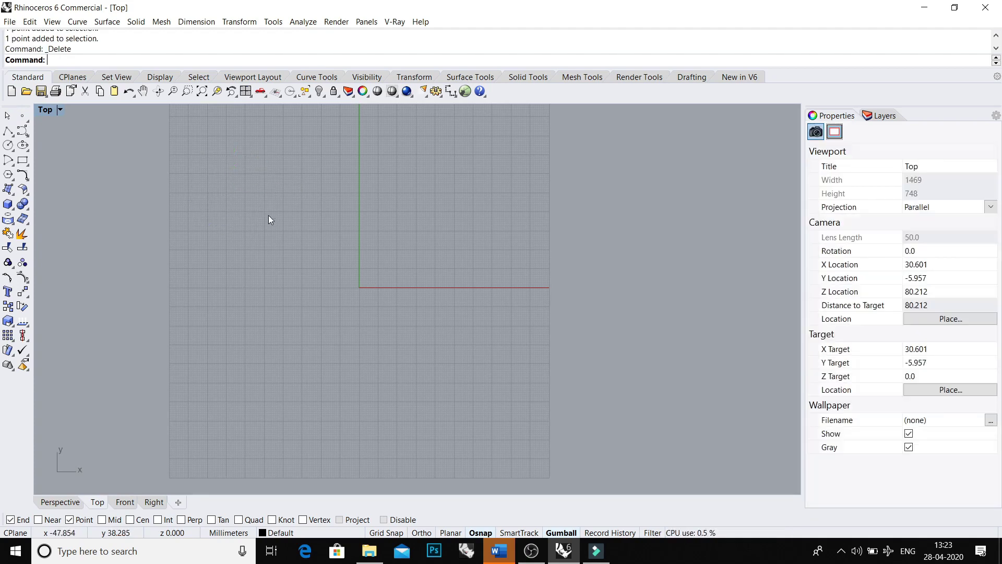
# Step: Place seven separate point objects descending from the grid's upper-left corner to just beyond its right edge below the red axis
pyautogui.click(23, 116)
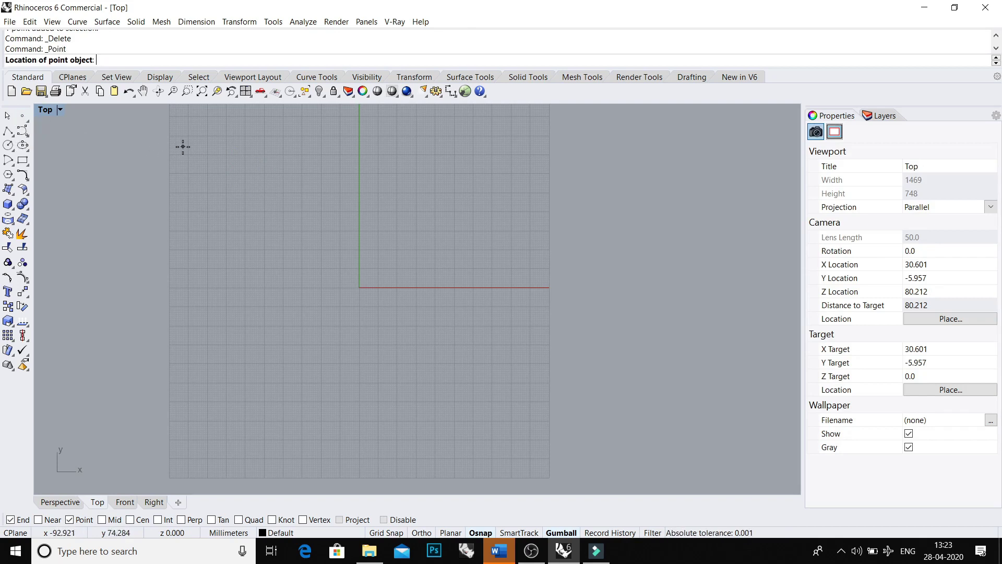
pyautogui.click(182, 146)
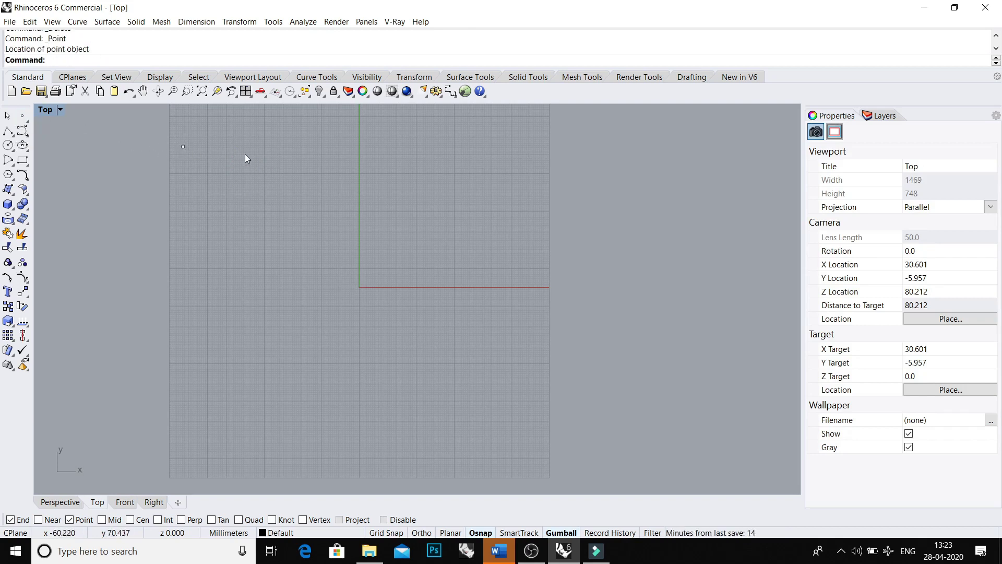
pyautogui.press('Return')
pyautogui.click(285, 163)
pyautogui.press('Return')
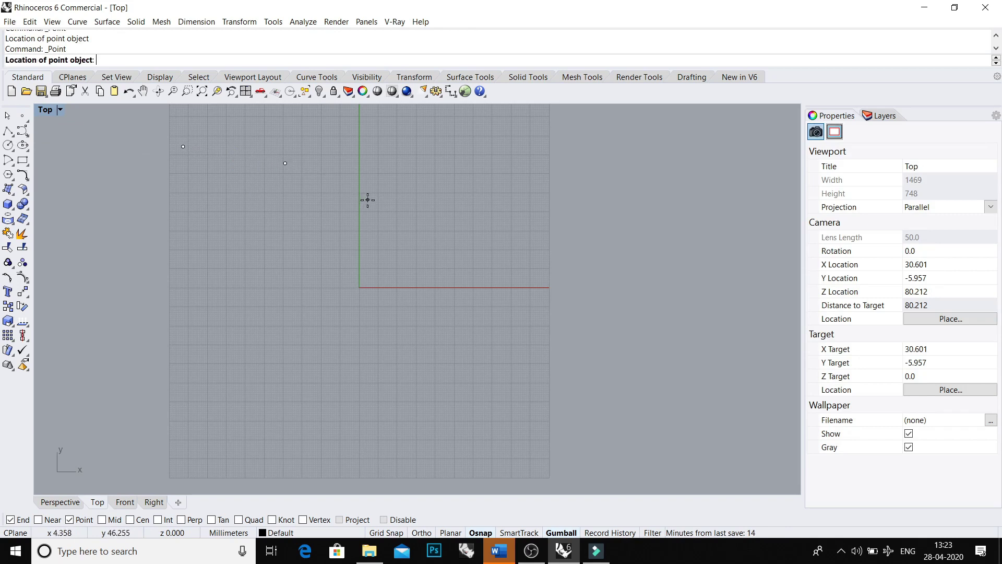
pyautogui.click(368, 199)
pyautogui.press('Return')
pyautogui.click(412, 266)
pyautogui.press('Return')
pyautogui.click(459, 324)
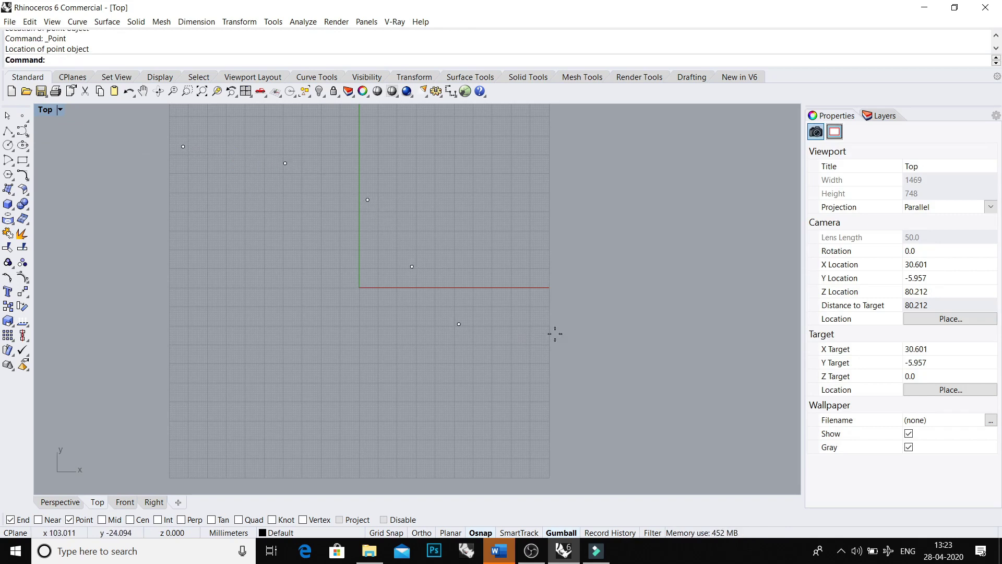
pyautogui.press('Return')
pyautogui.click(555, 333)
pyautogui.press('Return')
pyautogui.click(609, 293)
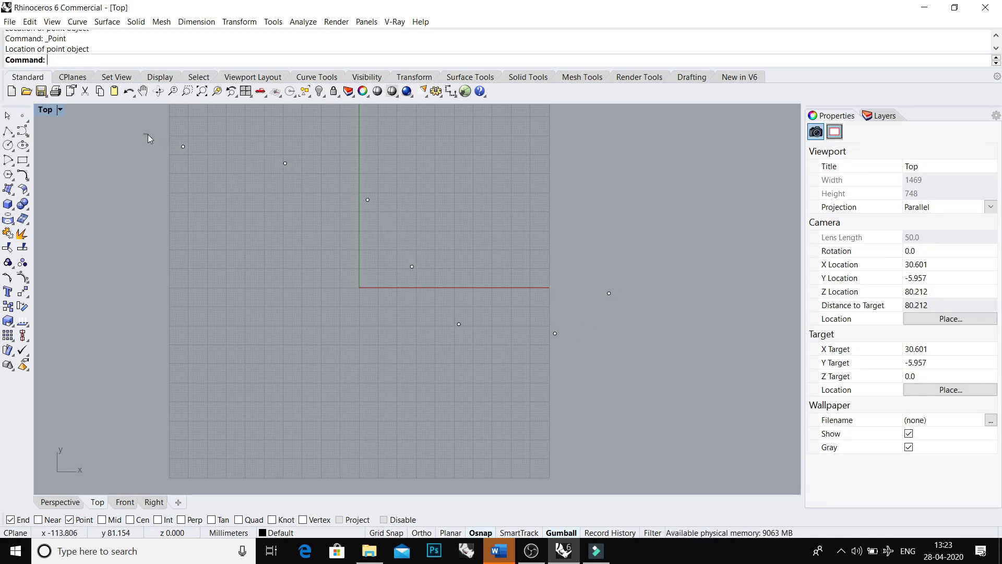
# Step: Try a degree-1 interpolated curve through all seven points
pyautogui.moveTo(146, 135); pyautogui.dragTo(626, 336)
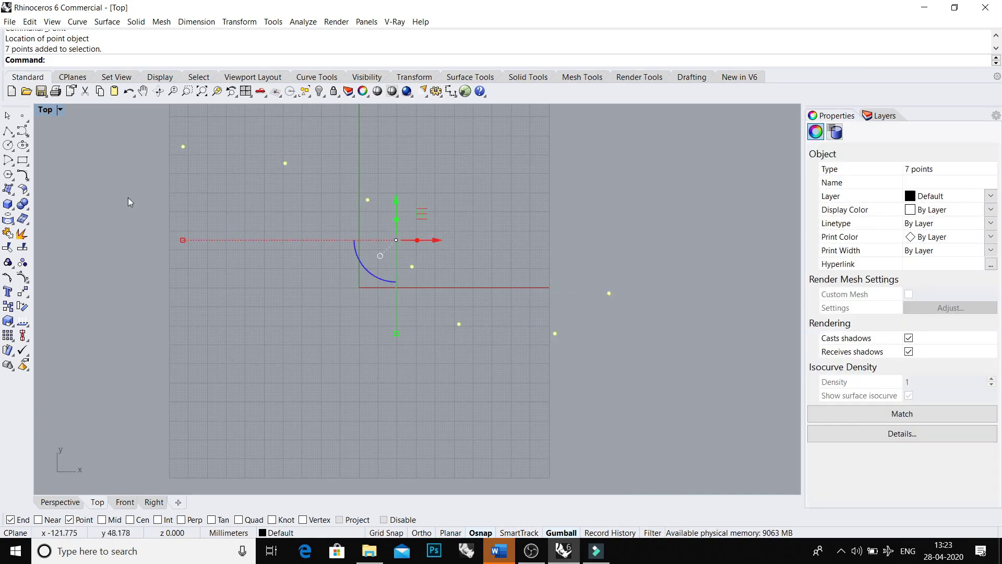
pyautogui.click(16, 135)
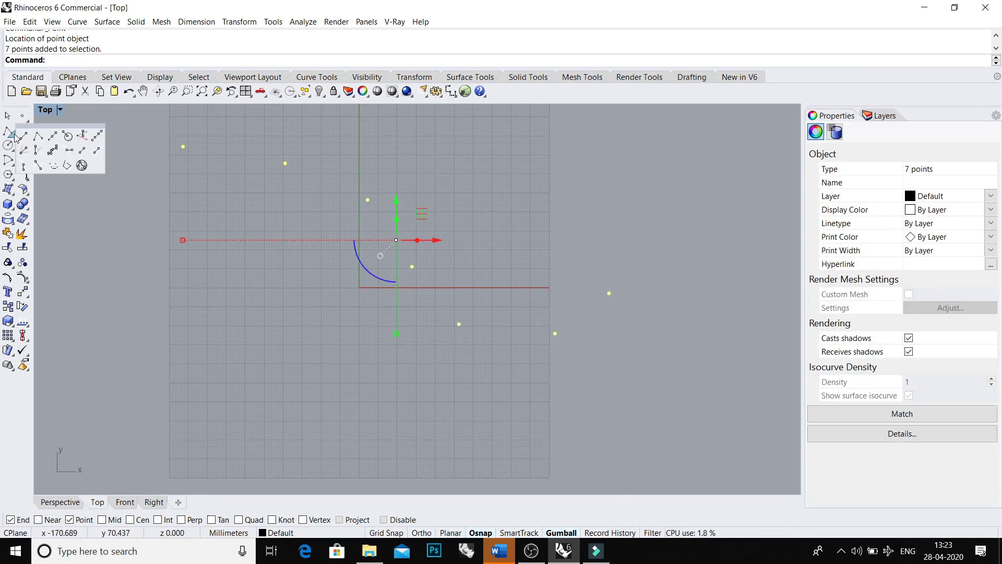
pyautogui.click(53, 166)
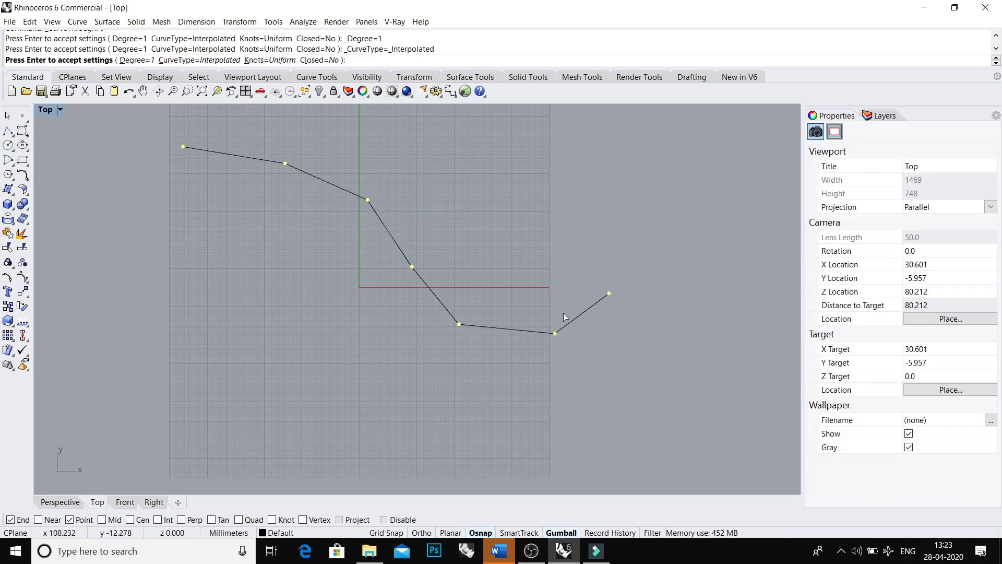
pyautogui.press('Escape')
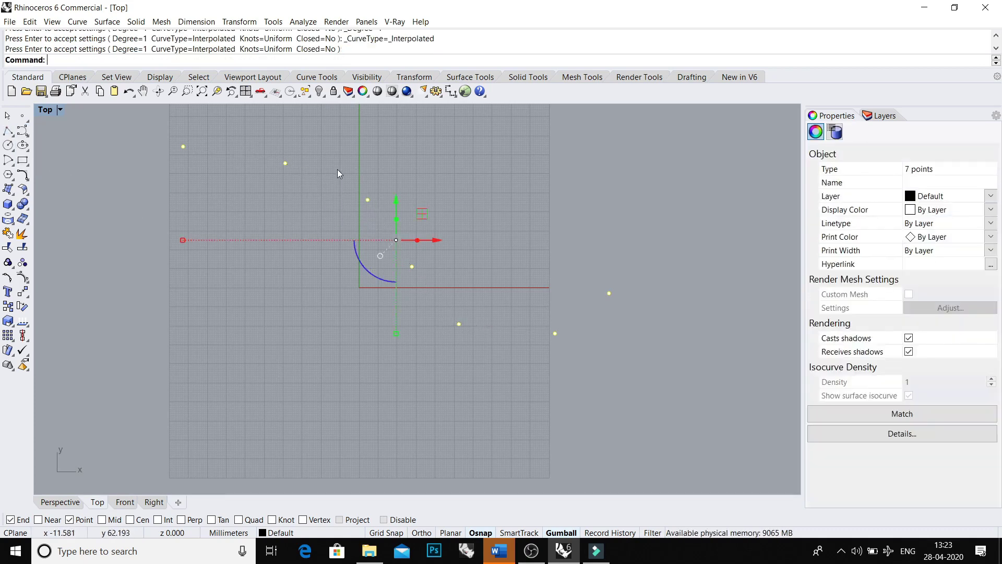
pyautogui.press('Escape')
# Step: Select the four upper-left points together and move them a short distance to the right
pyautogui.scroll(-3, 303, 215)
pyautogui.moveTo(181, 141); pyautogui.dragTo(391, 268)
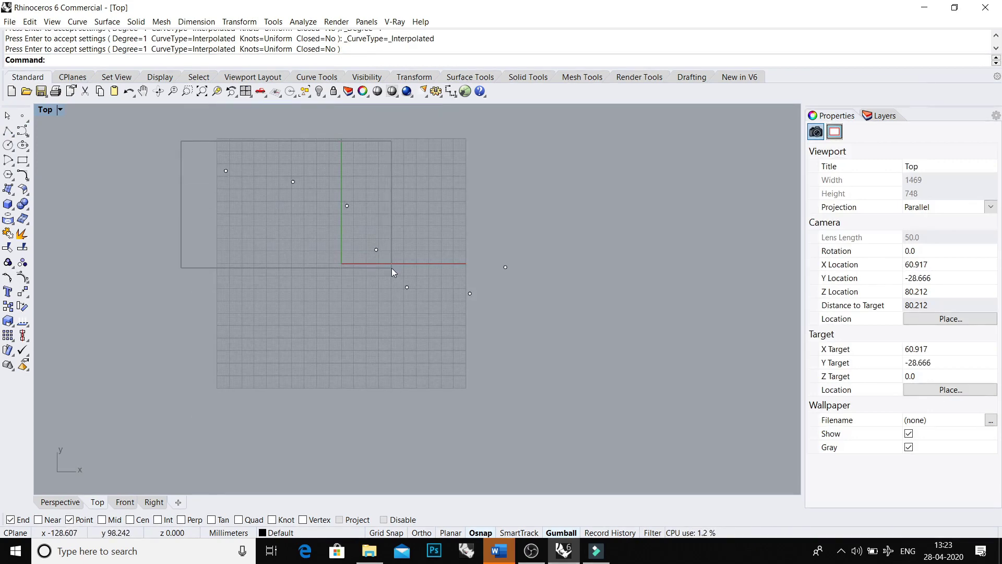
pyautogui.moveTo(342, 211); pyautogui.dragTo(399, 217)
pyautogui.press('Escape')
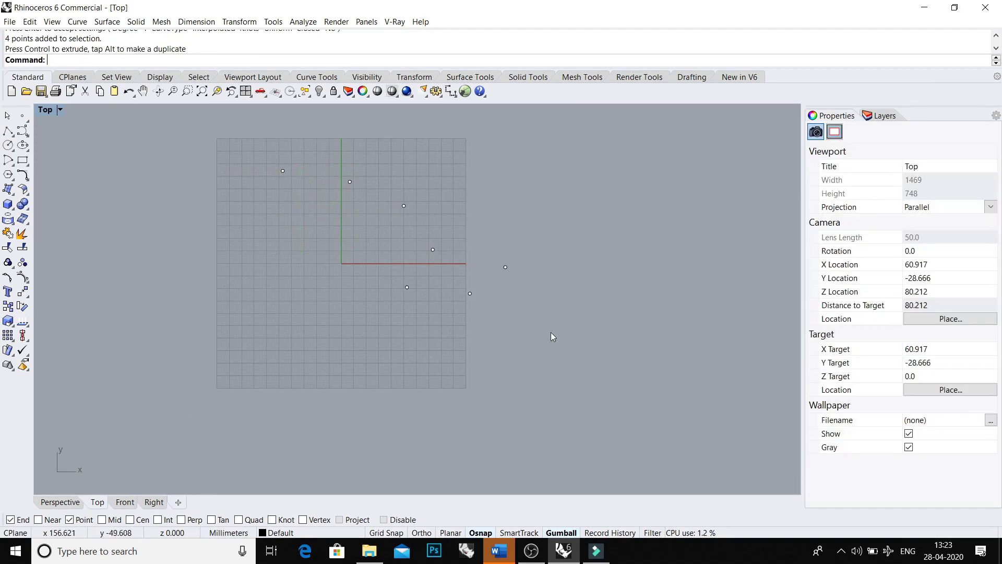
# Step: Delete all seven point objects from the Top view
pyautogui.moveTo(554, 332); pyautogui.dragTo(324, 247)
pyautogui.press('Delete')
pyautogui.moveTo(219, 139); pyautogui.dragTo(428, 214)
pyautogui.press('Delete')
# Step: Float the Lines tool set and draw three separate straight lines on the grid, the lower-right one about 100 mm long
pyautogui.click(11, 135)
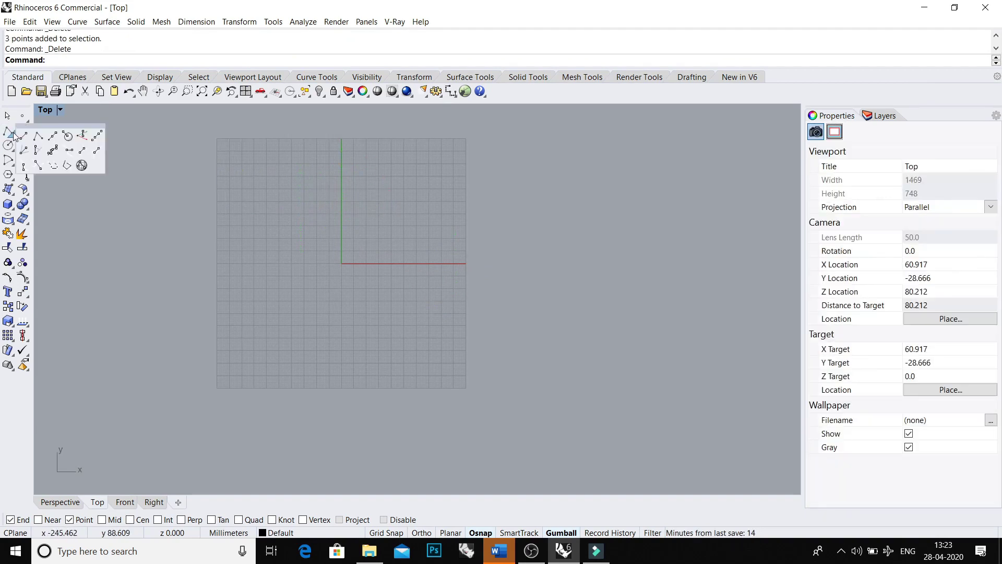
pyautogui.moveTo(59, 128); pyautogui.dragTo(99, 153)
pyautogui.click(69, 174)
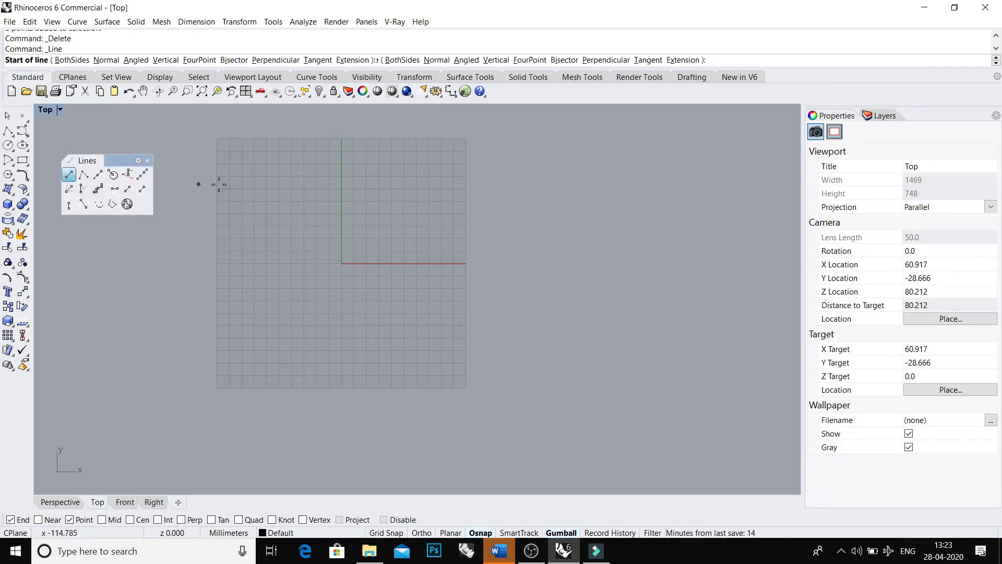
pyautogui.click(275, 181)
pyautogui.click(384, 187)
pyautogui.rightClick(419, 288)
pyautogui.click(419, 288)
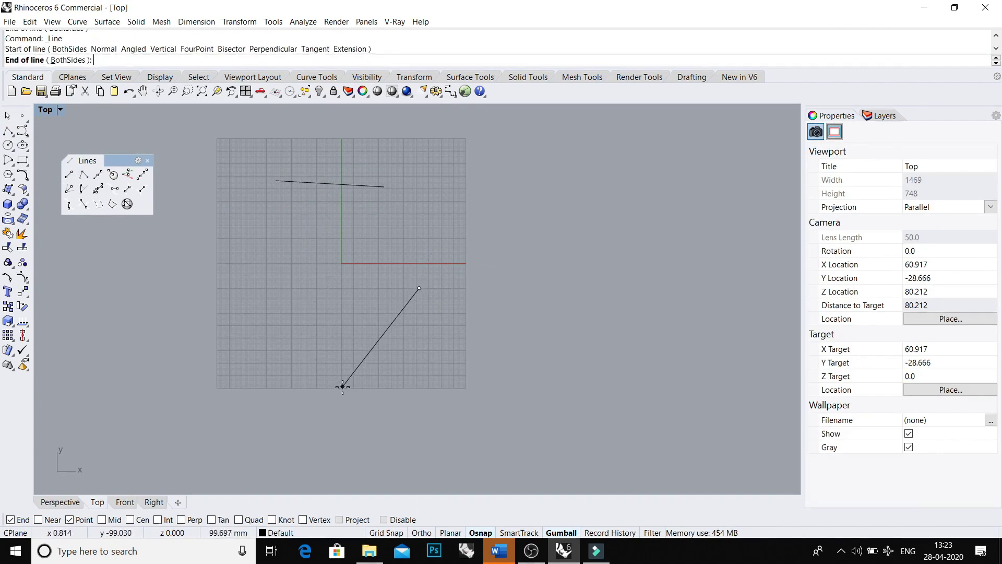
pyautogui.click(343, 387)
pyautogui.rightClick(253, 331)
pyautogui.click(236, 279)
pyautogui.click(324, 246)
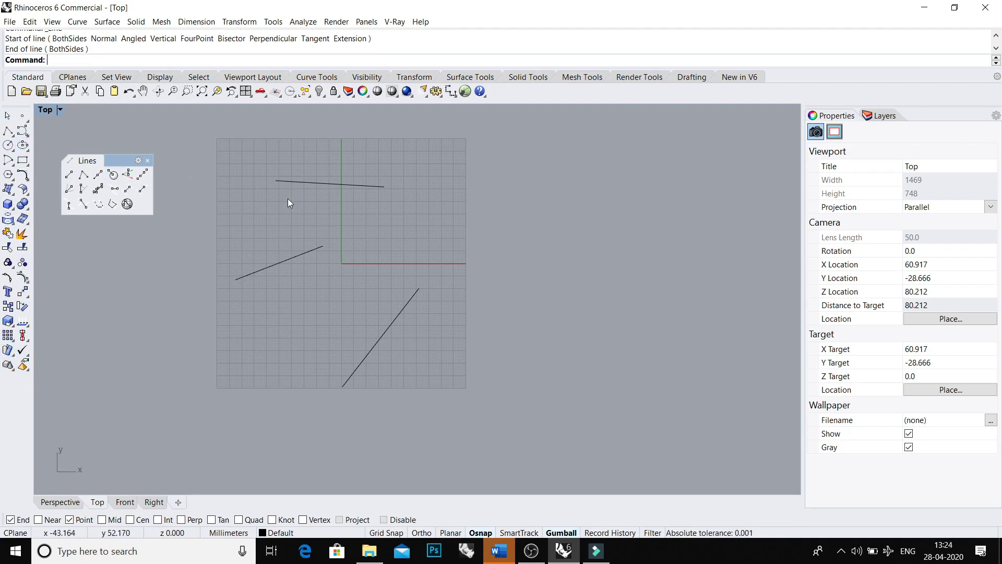
pyautogui.moveTo(401, 374); pyautogui.dragTo(264, 254)
pyautogui.click(251, 201)
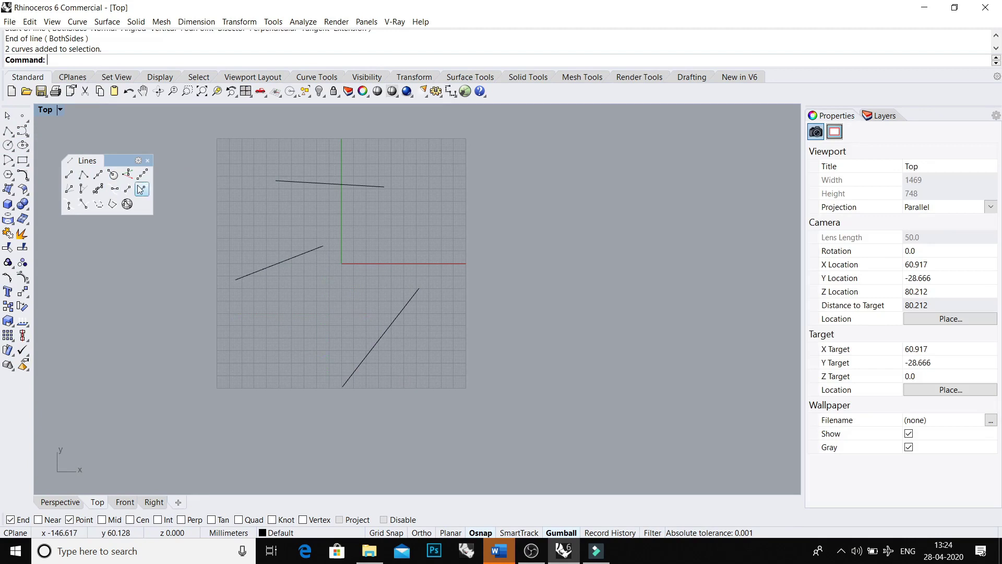
# Step: Draw a closed nine-sided polyline surrounding the three lines, ending on its start point
pyautogui.click(83, 174)
pyautogui.click(217, 155)
pyautogui.click(386, 152)
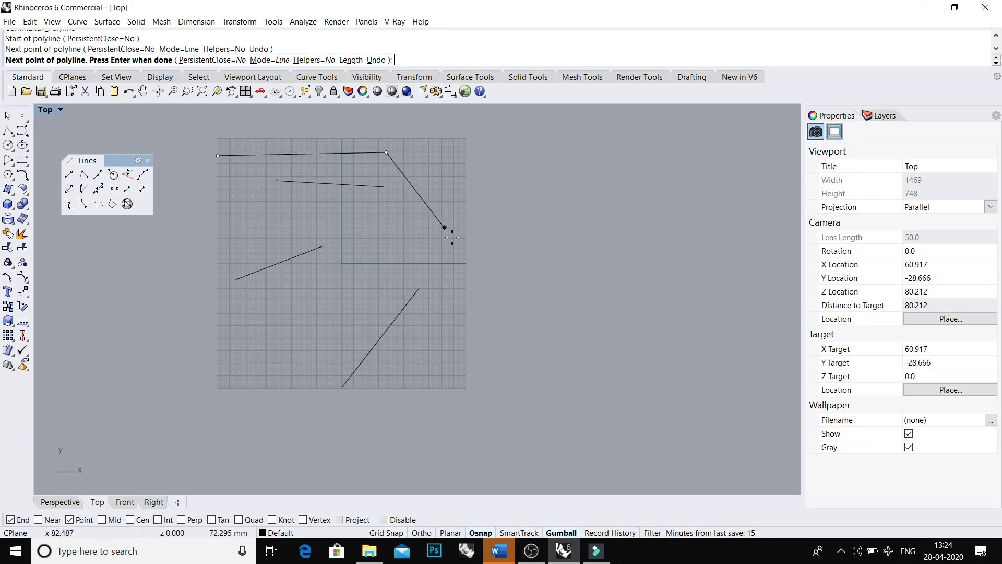
pyautogui.click(455, 241)
pyautogui.click(510, 360)
pyautogui.click(427, 450)
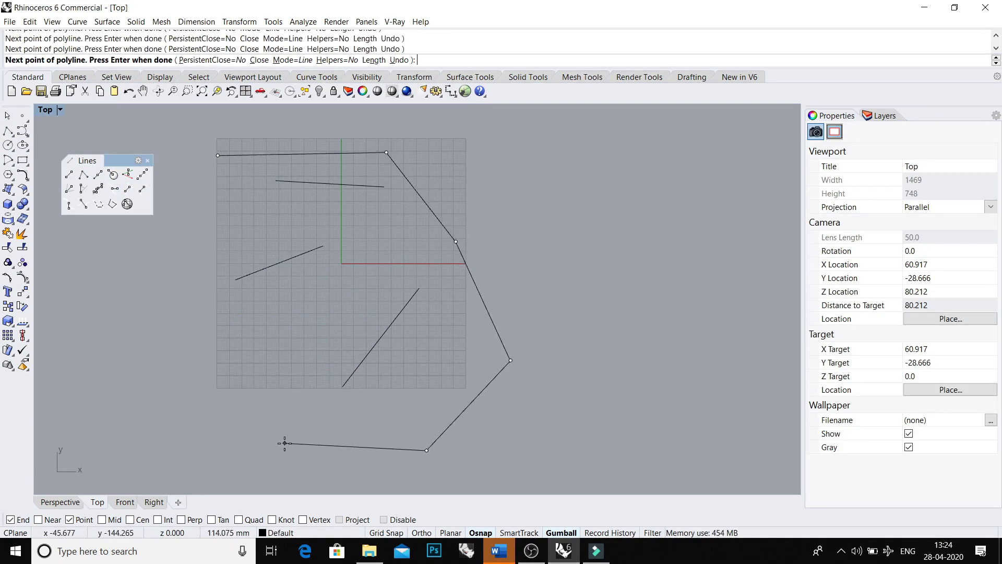
pyautogui.click(284, 444)
pyautogui.click(174, 338)
pyautogui.click(177, 249)
pyautogui.click(179, 172)
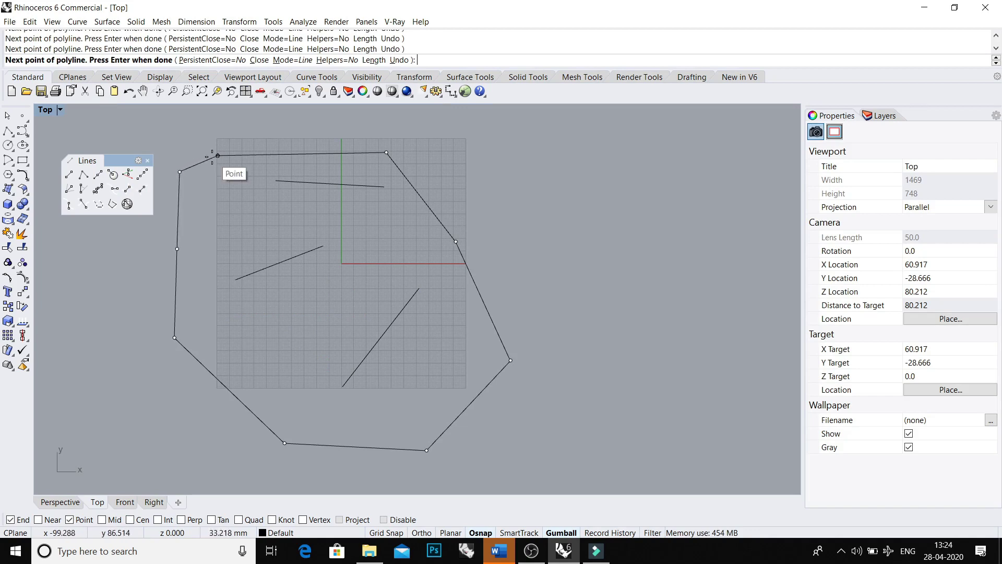
pyautogui.click(218, 155)
# Step: Explode the closed polyline and pull its upper and right-hand segments outward one by one
pyautogui.click(251, 156)
pyautogui.scroll(-2, 253, 158)
pyautogui.moveTo(252, 158); pyautogui.dragTo(304, 159, button='right')
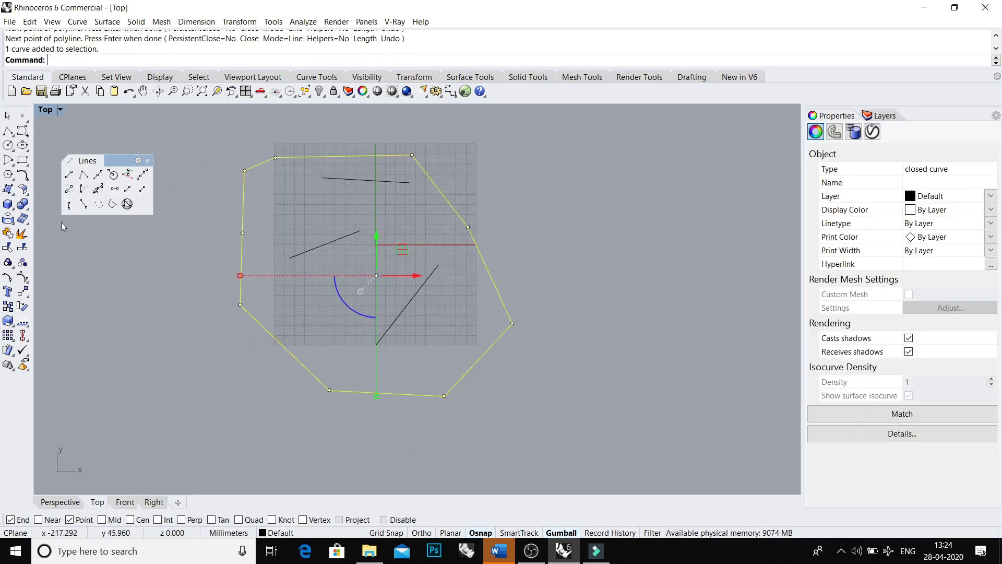
pyautogui.click(23, 234)
pyautogui.moveTo(340, 157); pyautogui.dragTo(345, 132)
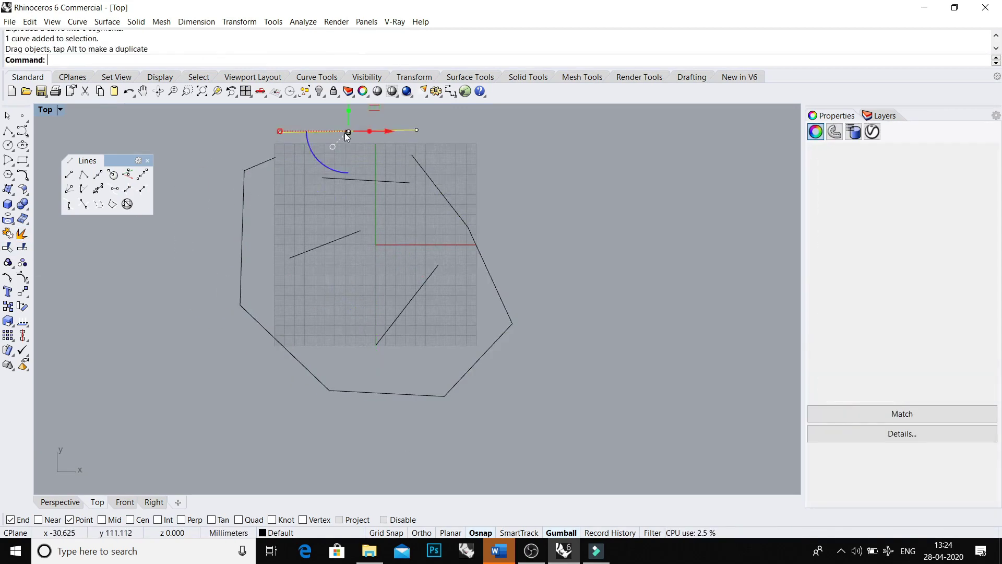
pyautogui.moveTo(428, 176); pyautogui.dragTo(437, 160)
pyautogui.moveTo(486, 260); pyautogui.dragTo(515, 247)
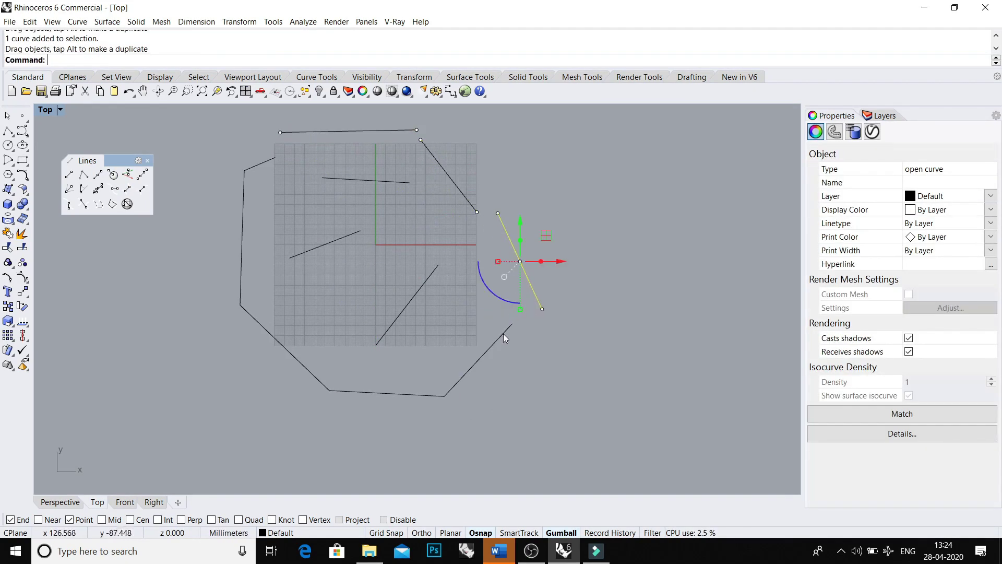
pyautogui.moveTo(503, 333); pyautogui.dragTo(520, 349)
# Step: Undo the segment moves and the explode, and check that the polyline selects as one closed curve
pyautogui.hotkey('ctrl', 'z')
pyautogui.hotkey('ctrl', 'z')
pyautogui.hotkey('ctrl', 'z')
pyautogui.hotkey('ctrl', 'z')
pyautogui.hotkey('ctrl', 'z')
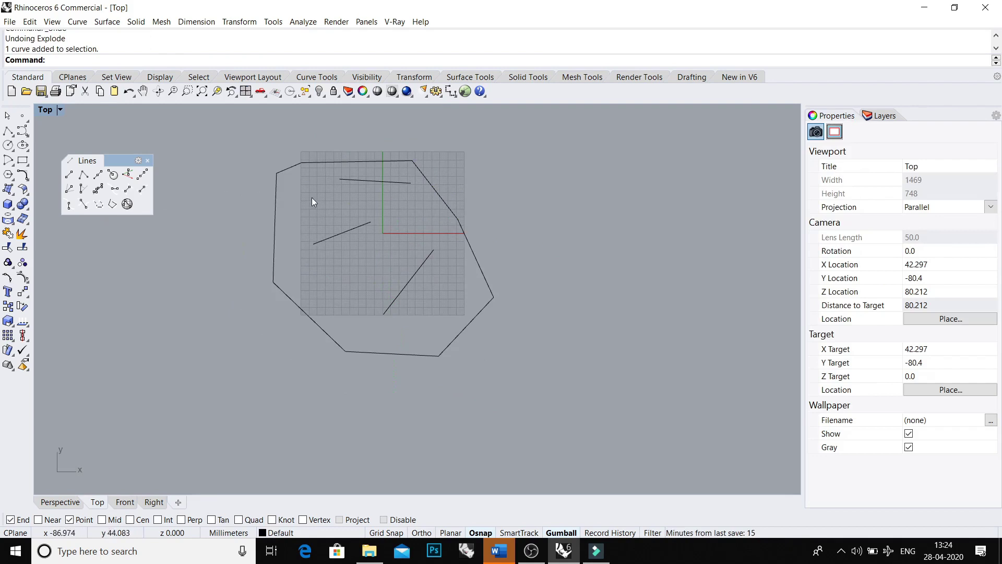
pyautogui.click(370, 181)
pyautogui.click(260, 171)
pyautogui.click(276, 186)
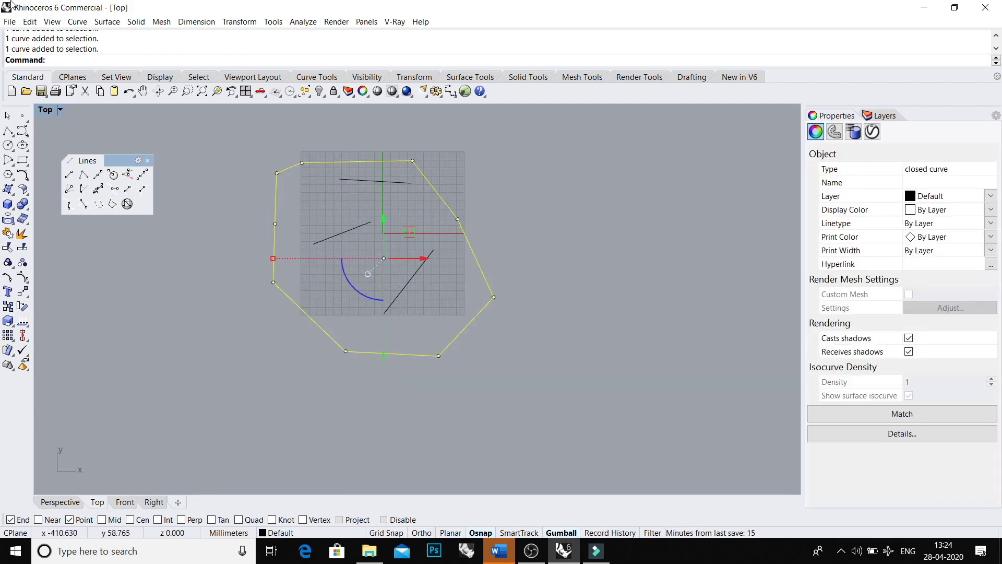
pyautogui.click(181, 150)
pyautogui.scroll(1, 372, 212)
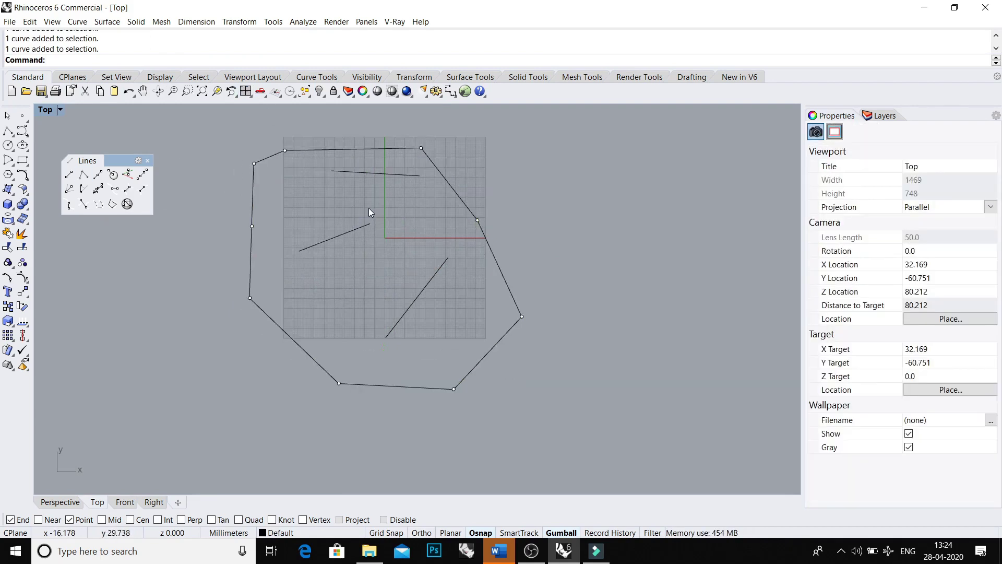
# Step: Place four point objects inside the closed polyline, scattered among the three lines
pyautogui.click(22, 115)
pyautogui.click(298, 194)
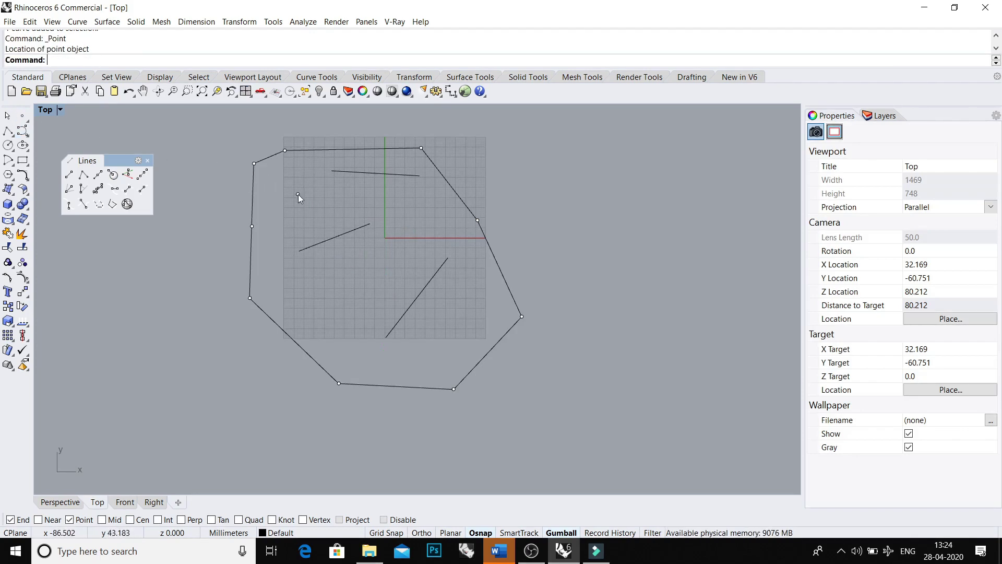
pyautogui.rightClick(385, 214)
pyautogui.click(386, 214)
pyautogui.rightClick(377, 283)
pyautogui.click(377, 283)
pyautogui.rightClick(443, 301)
pyautogui.click(443, 302)
pyautogui.press('Escape')
pyautogui.moveTo(424, 290); pyautogui.dragTo(408, 286, button='right')
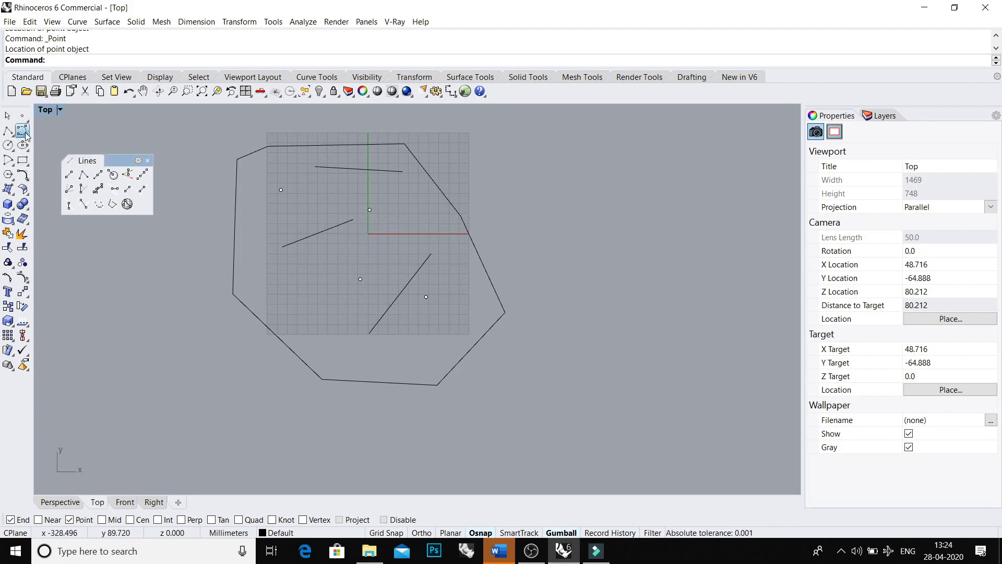
# Step: Draw a closed interpolated curve through about 20 points, looping beside and across the polyline and ending on its start point
pyautogui.click(22, 131)
pyautogui.moveTo(86, 195); pyautogui.dragTo(93, 229)
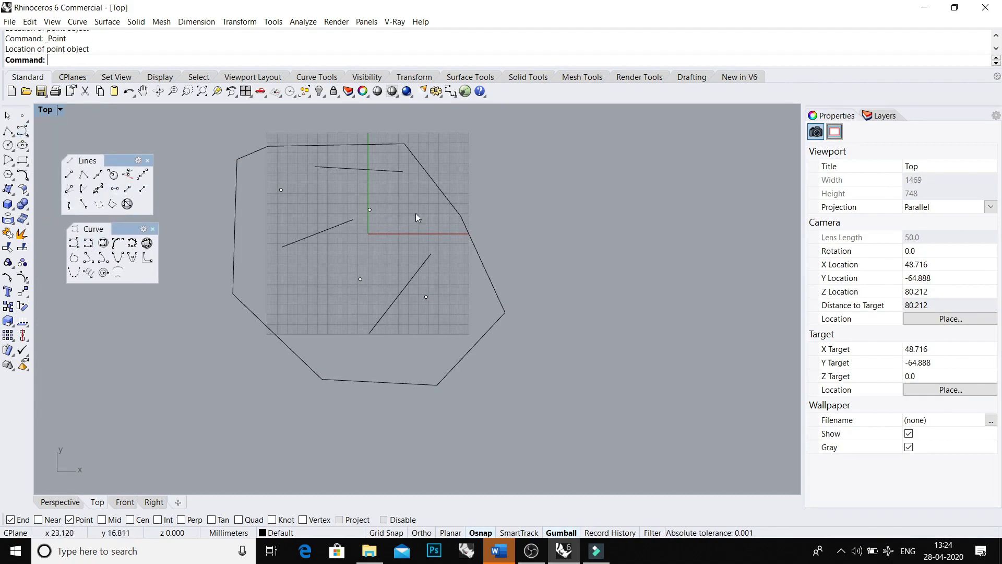
pyautogui.click(88, 243)
pyautogui.click(502, 187)
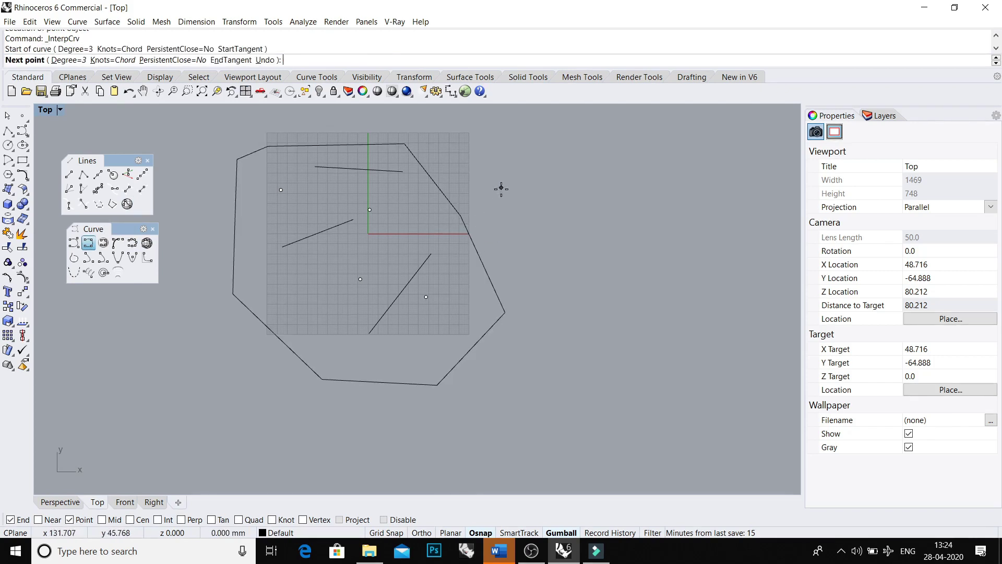
pyautogui.click(537, 239)
pyautogui.click(625, 207)
pyautogui.click(676, 189)
pyautogui.click(703, 290)
pyautogui.click(678, 330)
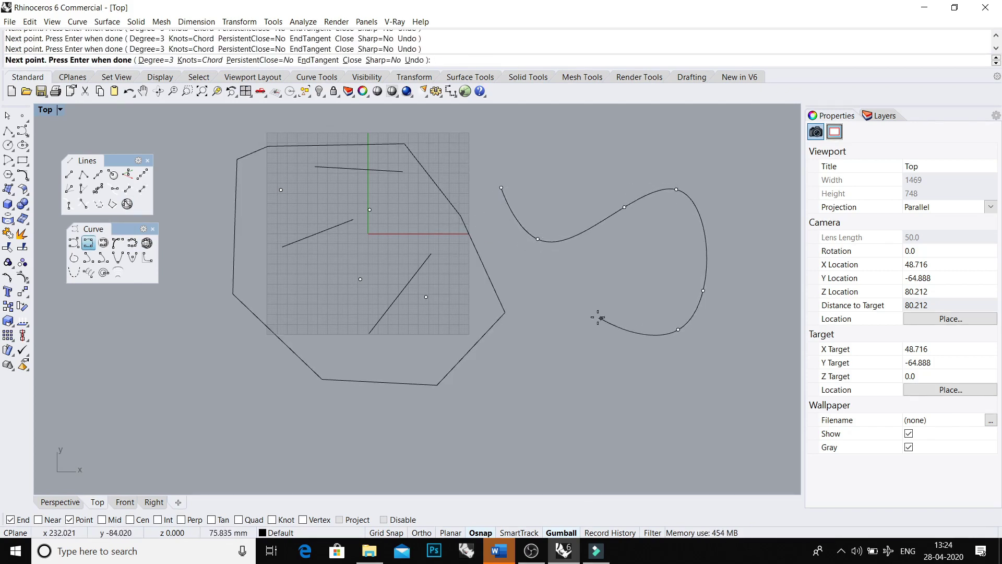
pyautogui.click(562, 289)
pyautogui.click(496, 239)
pyautogui.click(442, 210)
pyautogui.click(324, 211)
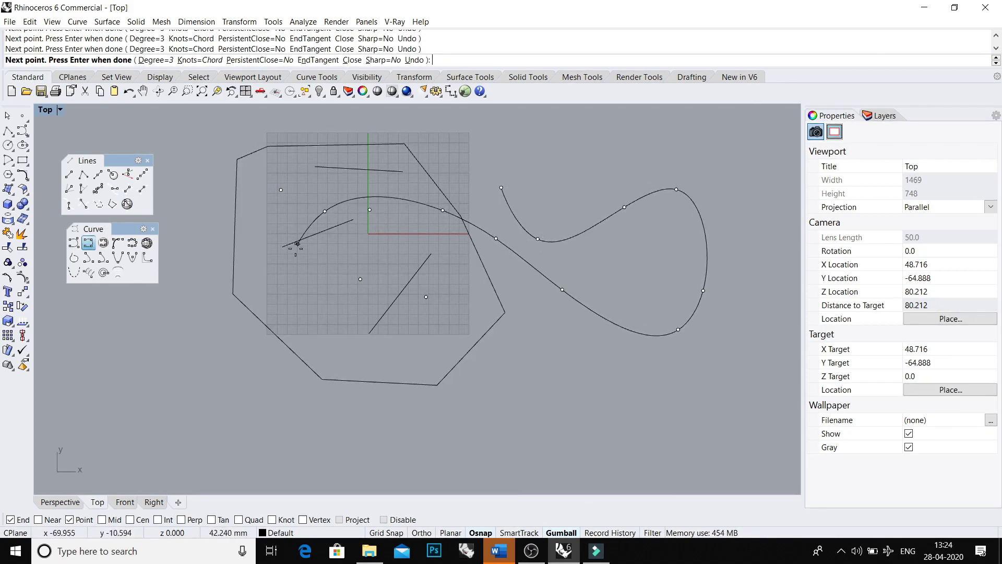
pyautogui.click(282, 288)
pyautogui.click(376, 367)
pyautogui.click(457, 431)
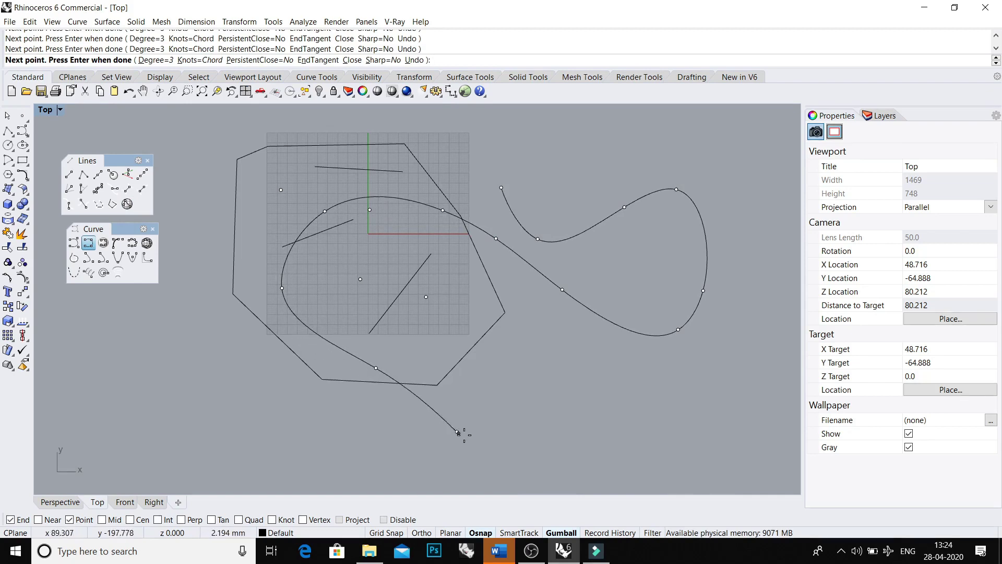
pyautogui.click(565, 444)
pyautogui.click(608, 355)
pyautogui.click(628, 285)
pyautogui.click(642, 176)
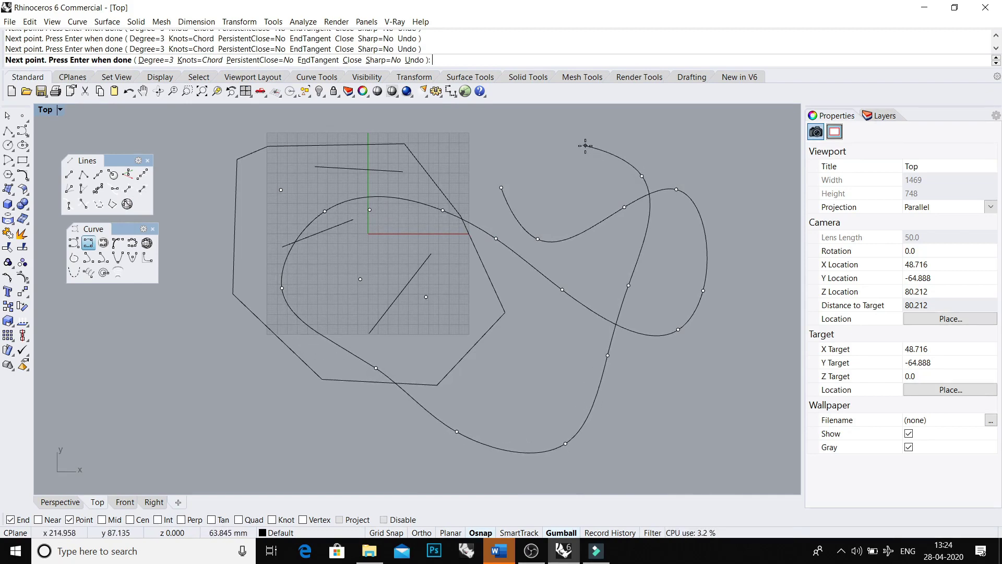
pyautogui.click(585, 145)
pyautogui.click(492, 126)
pyautogui.click(477, 157)
pyautogui.click(501, 187)
# Step: Examine the closed curve and polyline in the Perspective view and return to the Top view
pyautogui.scroll(-4, 460, 236)
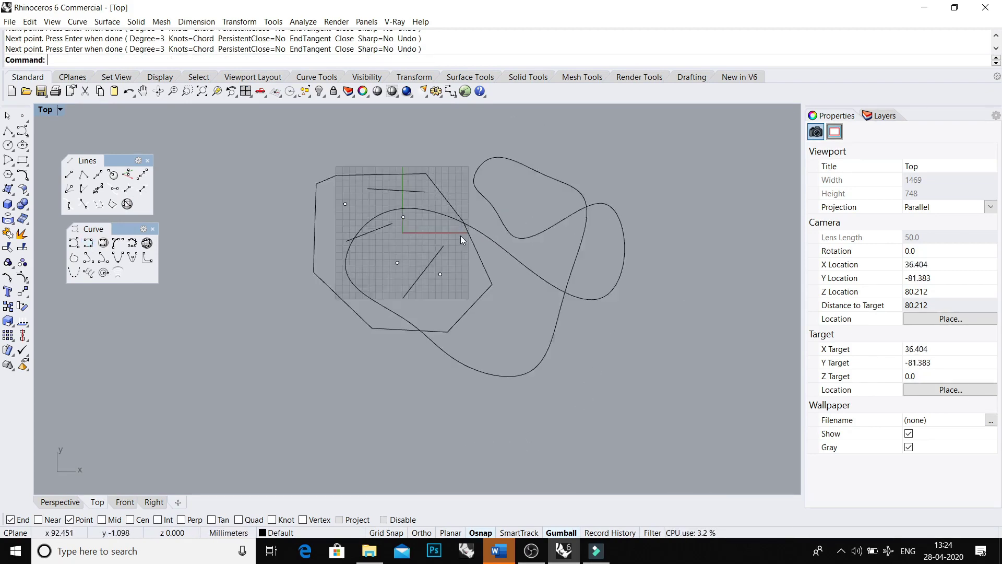
pyautogui.scroll(-4, 405, 228)
pyautogui.moveTo(461, 236); pyautogui.dragTo(409, 201, button='right')
pyautogui.hotkey('ctrl', 'F4')
pyautogui.scroll(-15, 459, 291)
pyautogui.moveTo(410, 200); pyautogui.dragTo(426, 286, button='right')
pyautogui.scroll(-4, 426, 287)
pyautogui.hotkey('ctrl', 'Tab')
pyautogui.scroll(3, 375, 272)
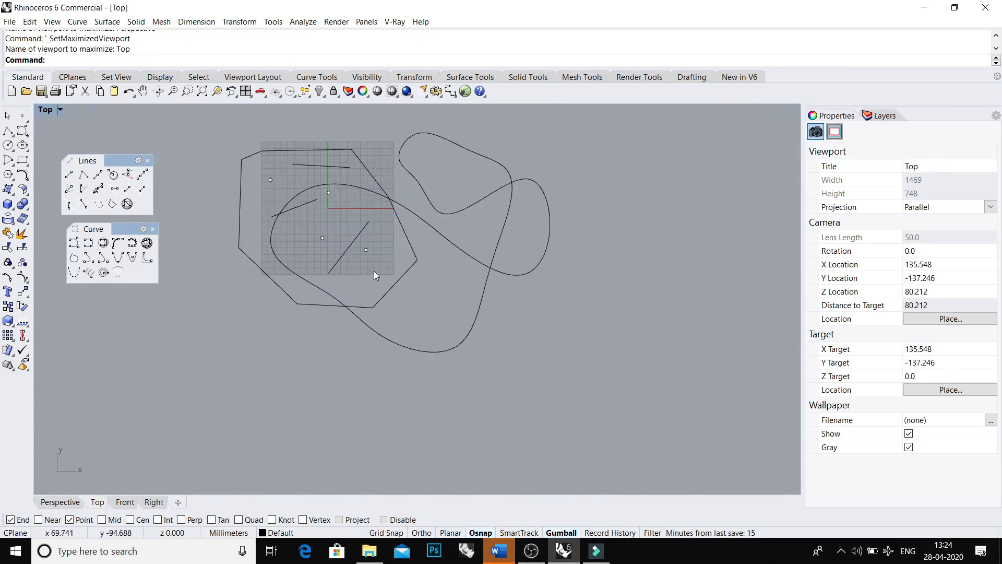
pyautogui.scroll(2, 387, 304)
# Step: Create a four-sided surface from four corner points in the empty area below and to the left of the curves
pyautogui.click(8, 189)
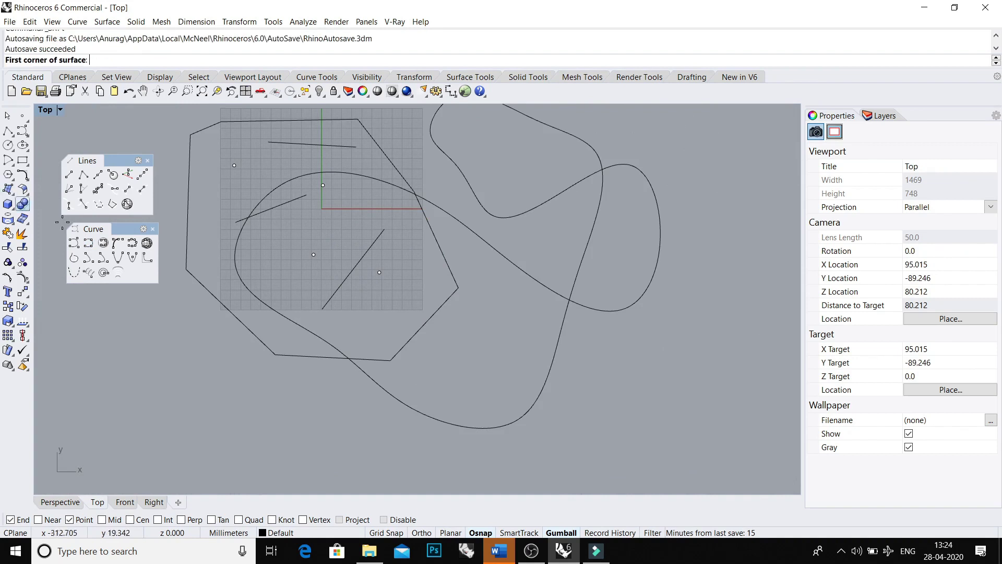
pyautogui.scroll(-2, 474, 246)
pyautogui.scroll(-2, 474, 245)
pyautogui.click(286, 258)
pyautogui.click(263, 393)
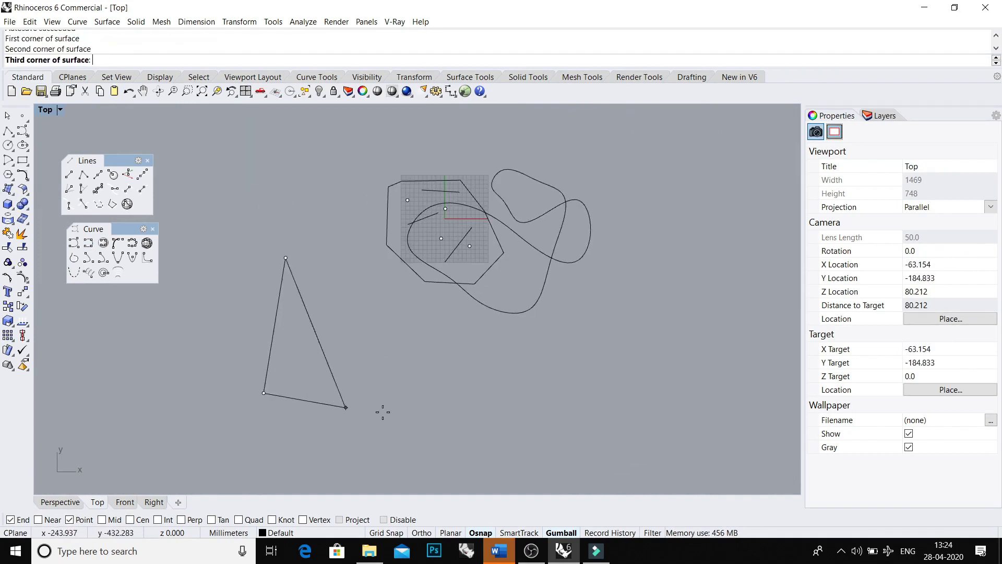
pyautogui.click(413, 415)
pyautogui.click(360, 277)
pyautogui.scroll(2, 334, 288)
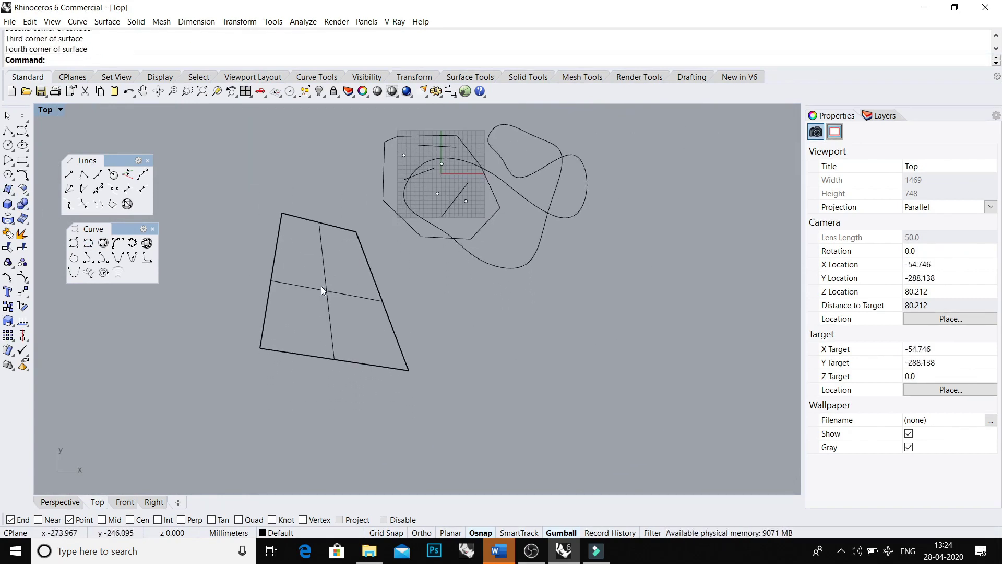
# Step: Switch the Top viewport to Shaded display, back to Wireframe, and finally set it to Shaded again
pyautogui.write('Sv')
pyautogui.press('Return')
pyautogui.moveTo(328, 290); pyautogui.dragTo(341, 291, button='right')
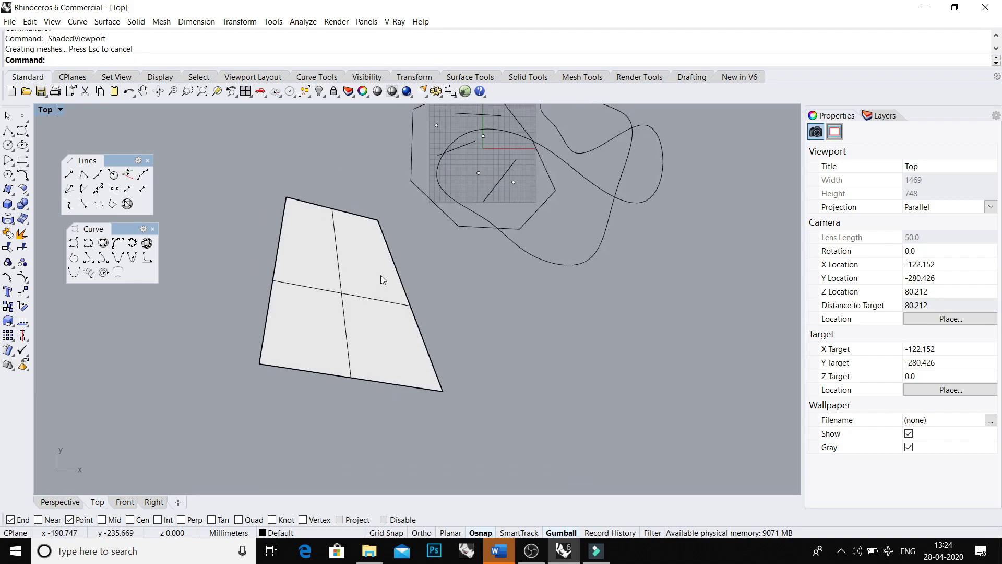
pyautogui.hotkey('ctrl', 'alt', 'w')
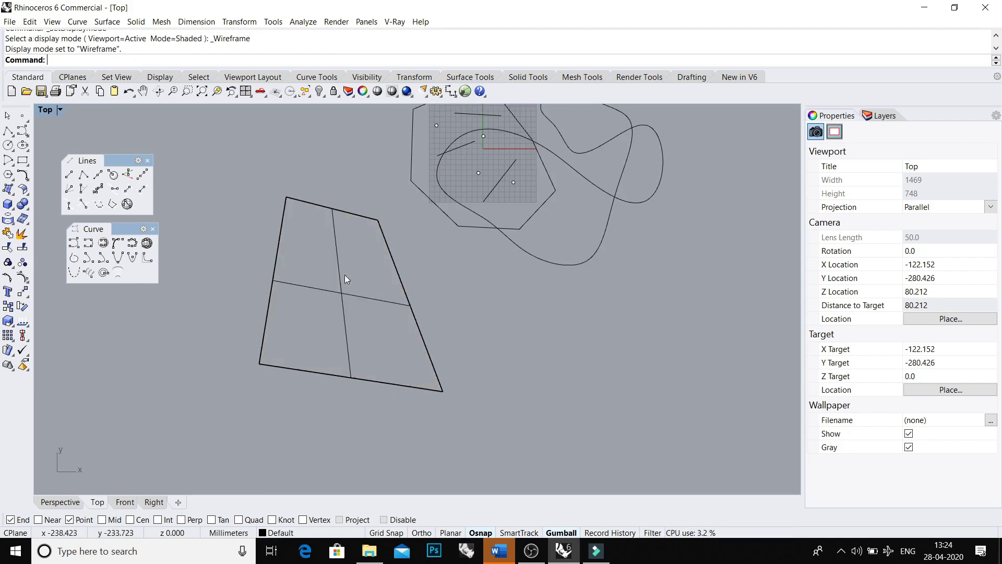
pyautogui.click(59, 110)
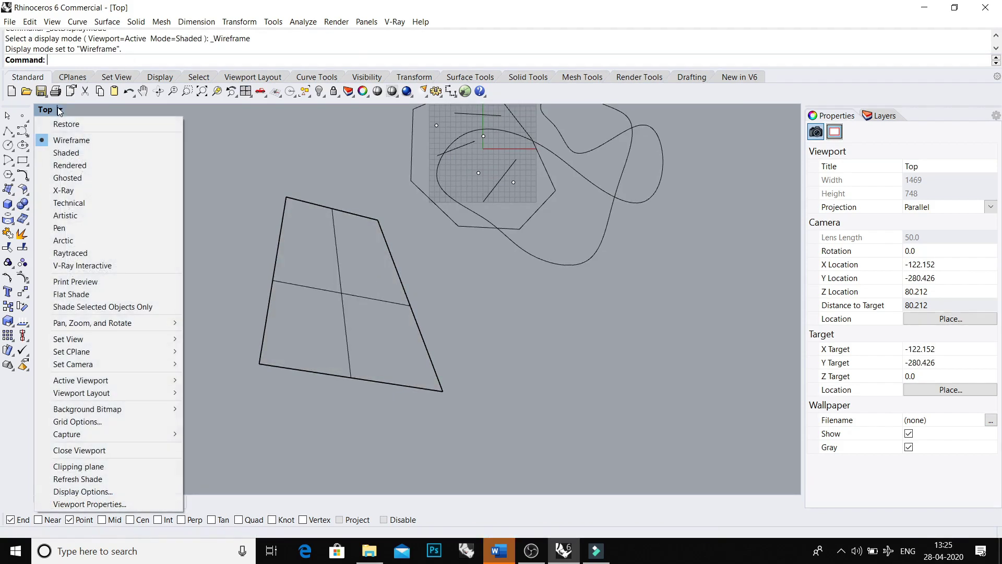
pyautogui.click(61, 154)
# Step: Look at the surface in the Perspective and Top views, restore the four-viewport layout, and maximize the Perspective viewport
pyautogui.hotkey('ctrl', 'F4')
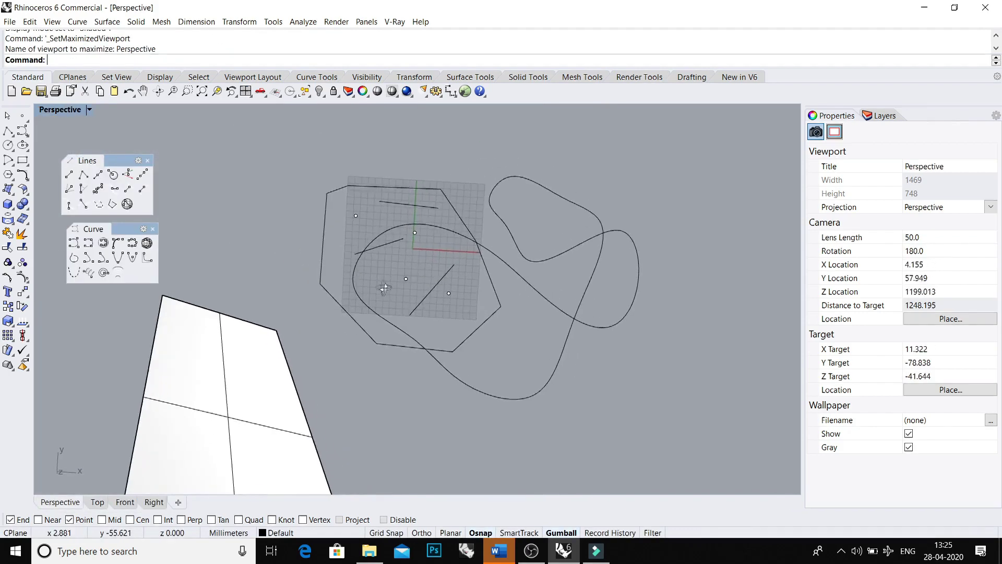
pyautogui.hotkey('ctrl', 'F2')
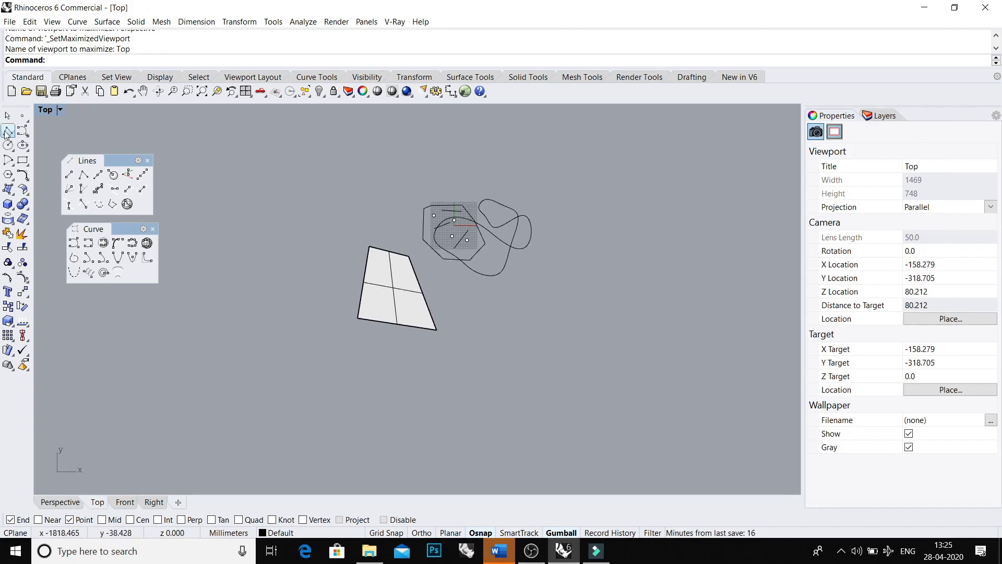
pyautogui.doubleClick(46, 110)
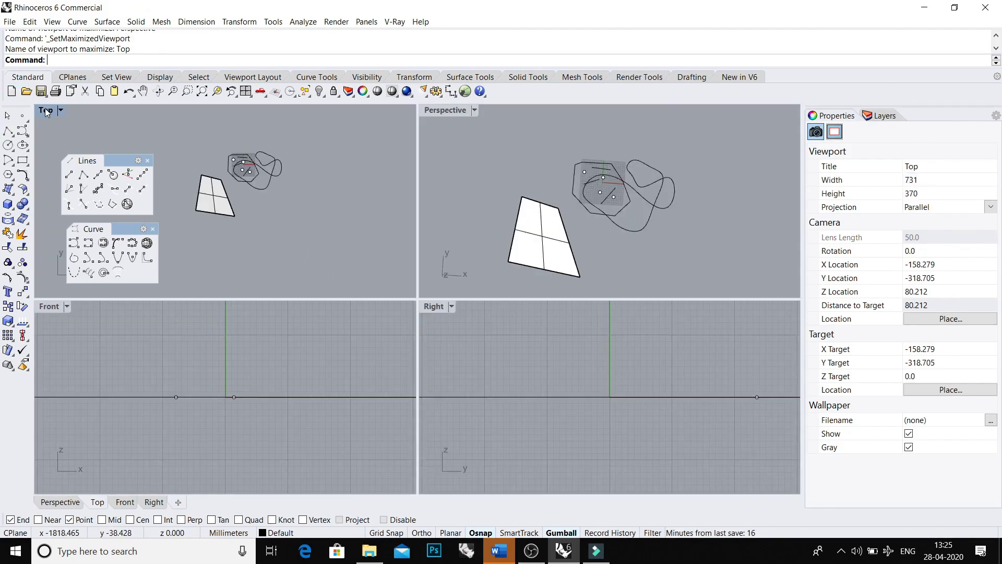
pyautogui.doubleClick(441, 109)
# Step: Draw a tall solid box on the ground plane near the four-sided surface and shift it slightly sideways
pyautogui.moveTo(440, 108); pyautogui.dragTo(401, 280, button='right')
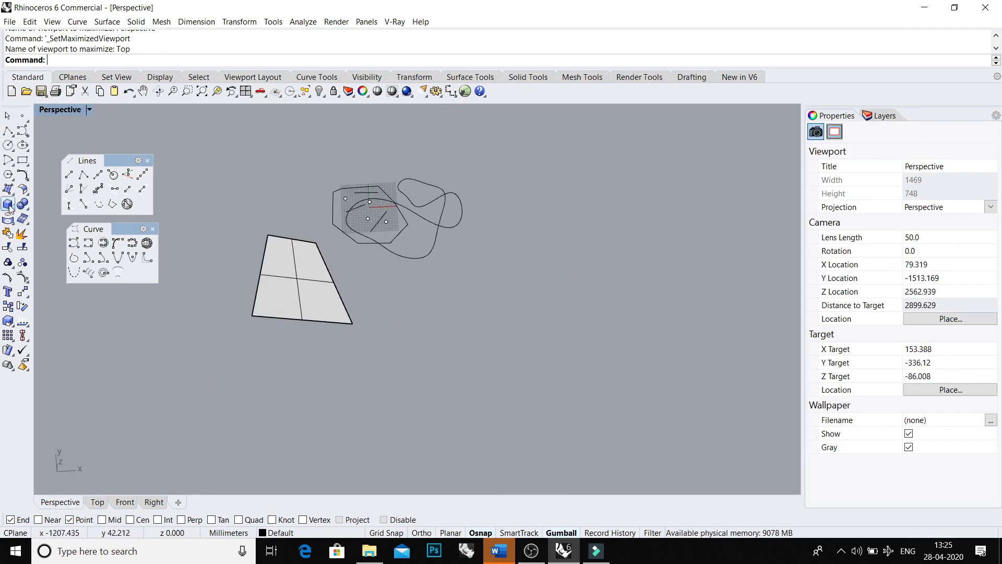
pyautogui.click(8, 205)
pyautogui.click(401, 287)
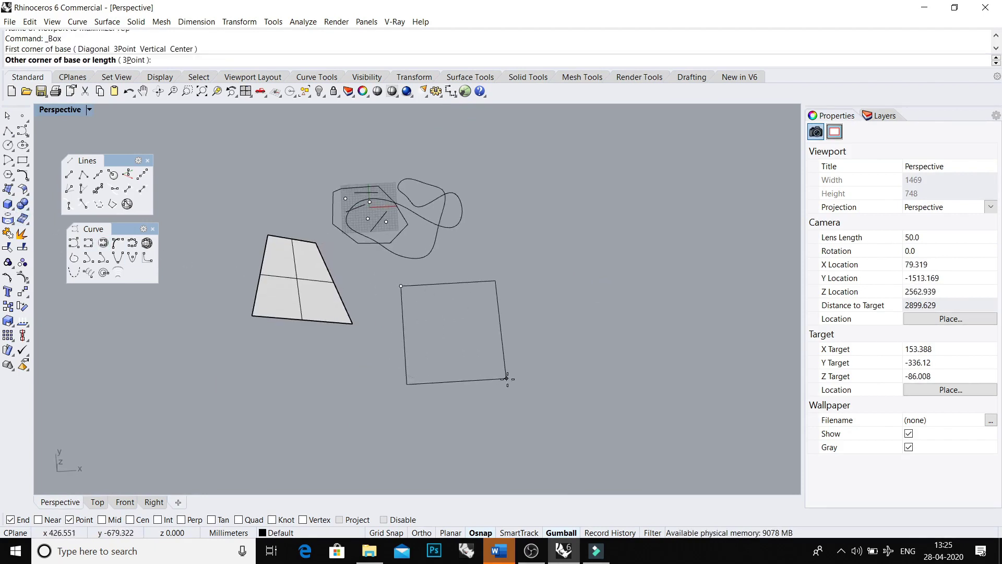
pyautogui.click(520, 383)
pyautogui.click(528, 320)
pyautogui.moveTo(527, 320)
pyautogui.mouseDown(button='right')
pyautogui.moveTo(559, 246)
pyautogui.moveTo(511, 316)
pyautogui.moveTo(186, 242)
pyautogui.moveTo(586, 177)
pyautogui.moveTo(693, 245)
pyautogui.moveTo(652, 292)
pyautogui.mouseUp(button='right')
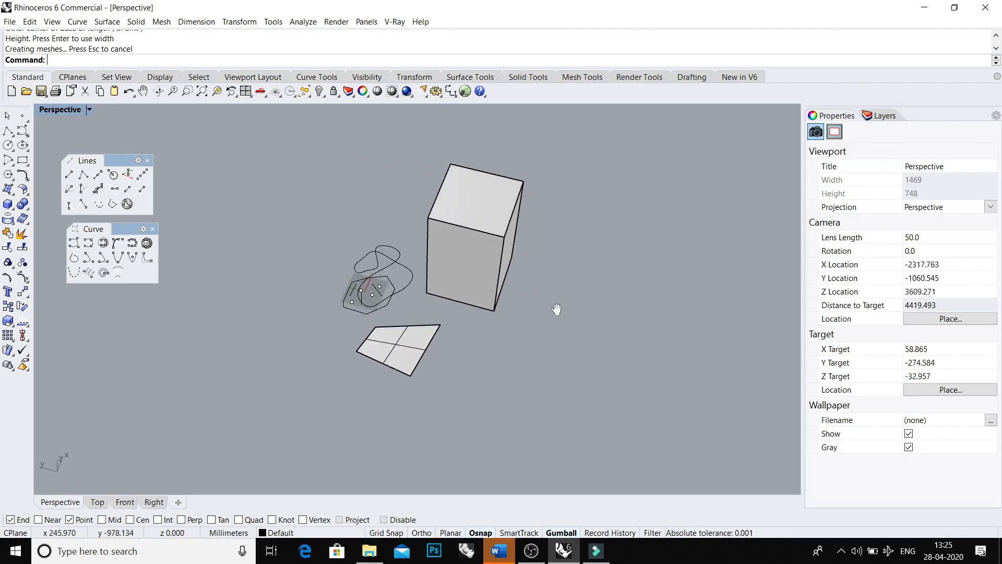
pyautogui.moveTo(427, 284); pyautogui.dragTo(478, 296)
# Step: Select the box and the flat surface, deselect them, and compare the two from several angles
pyautogui.moveTo(479, 296); pyautogui.dragTo(461, 262, button='right')
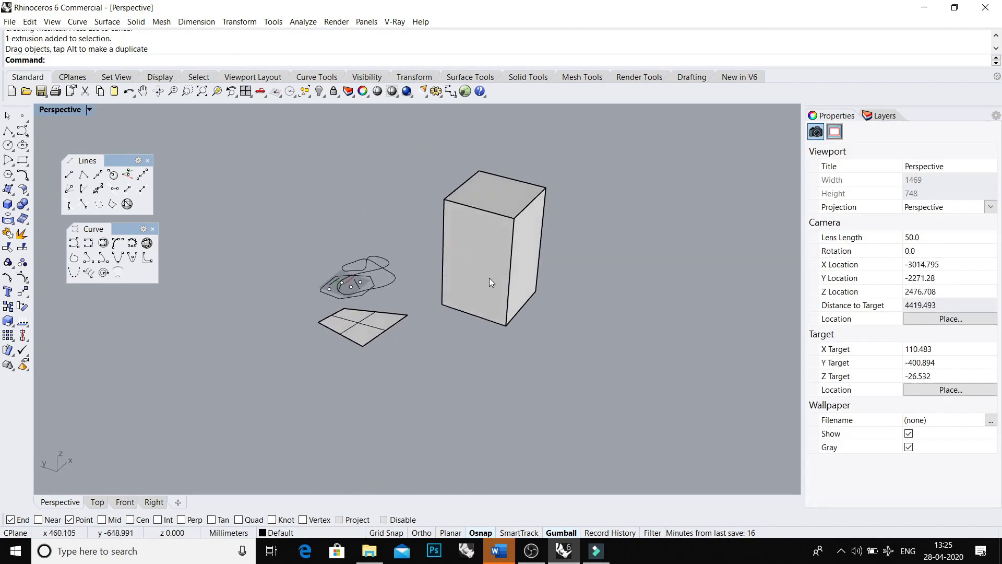
pyautogui.click(489, 278)
pyautogui.keyDown('shift'); pyautogui.click(366, 337); pyautogui.keyUp('shift')
pyautogui.moveTo(366, 339); pyautogui.dragTo(475, 231, button='right')
pyautogui.scroll(2, 428, 352)
pyautogui.click(428, 351)
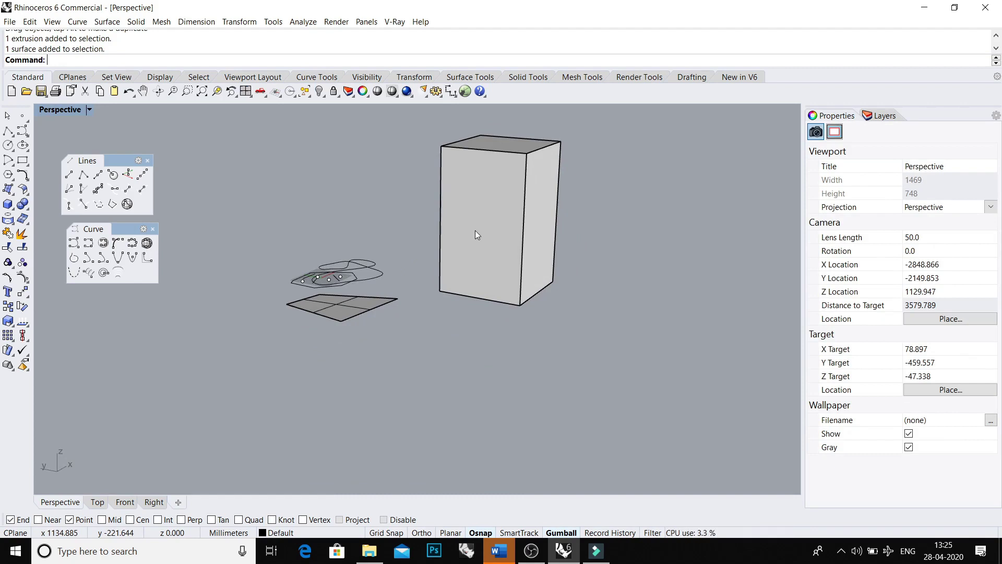
pyautogui.moveTo(475, 230); pyautogui.dragTo(473, 293, button='right')
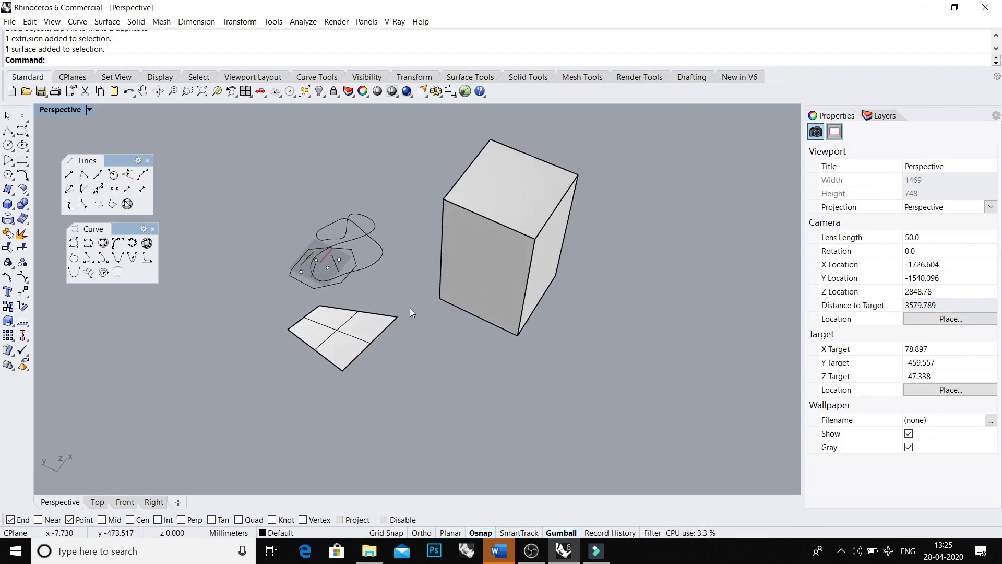
# Step: Duplicate the four-sided surface along the gumball axis so the copy sits beside the original
pyautogui.moveTo(410, 312); pyautogui.dragTo(342, 303, button='right')
pyautogui.click(341, 303)
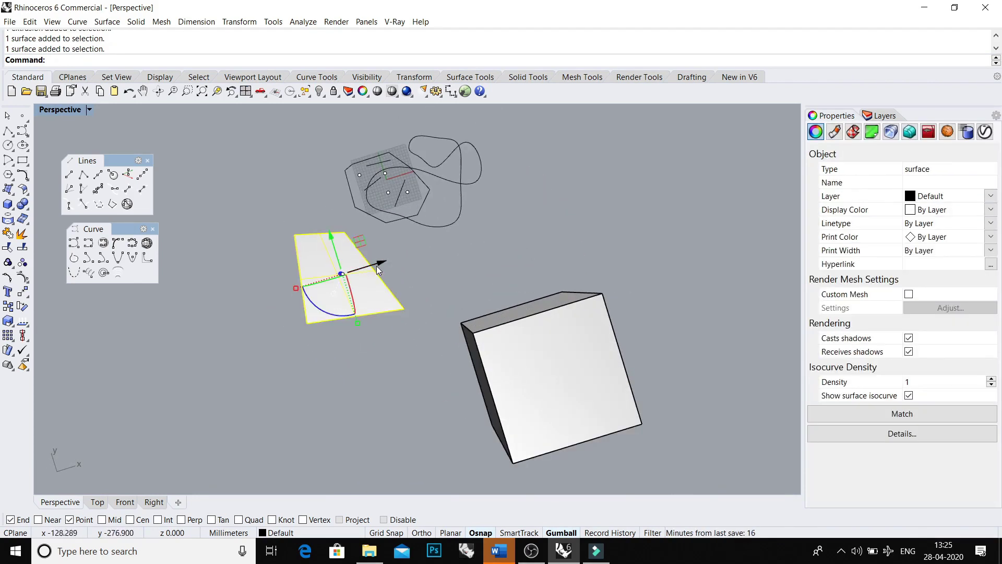
pyautogui.moveTo(382, 263); pyautogui.dragTo(283, 296)
pyautogui.click(283, 299)
pyautogui.keyDown('shift'); pyautogui.moveTo(275, 312); pyautogui.dragTo(340, 302, button='right'); pyautogui.keyUp('shift')
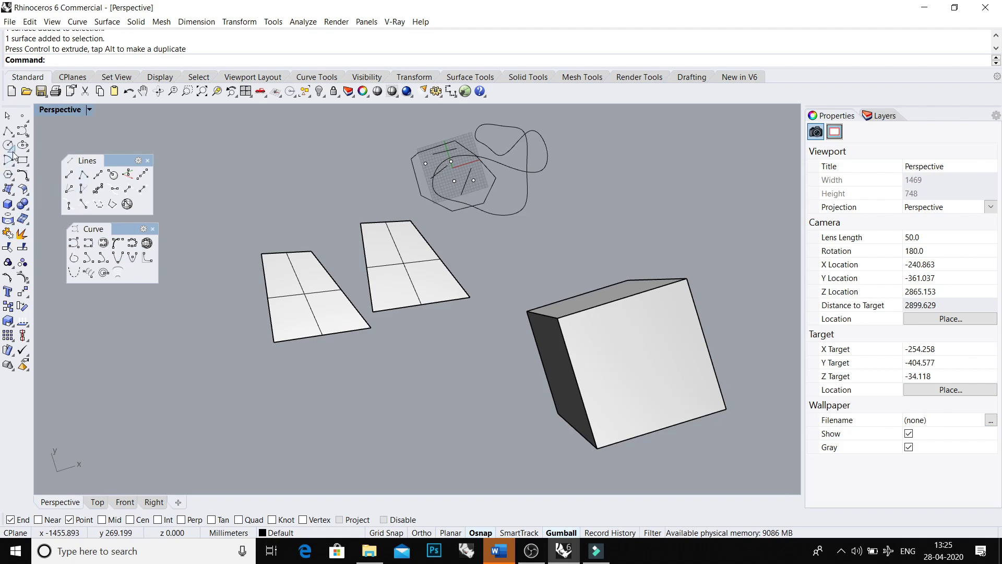
# Step: Draw a circle on the left-hand surface and trim away the area inside it to cut a round hole
pyautogui.scroll(3, 297, 292)
pyautogui.click(296, 296)
pyautogui.click(321, 301)
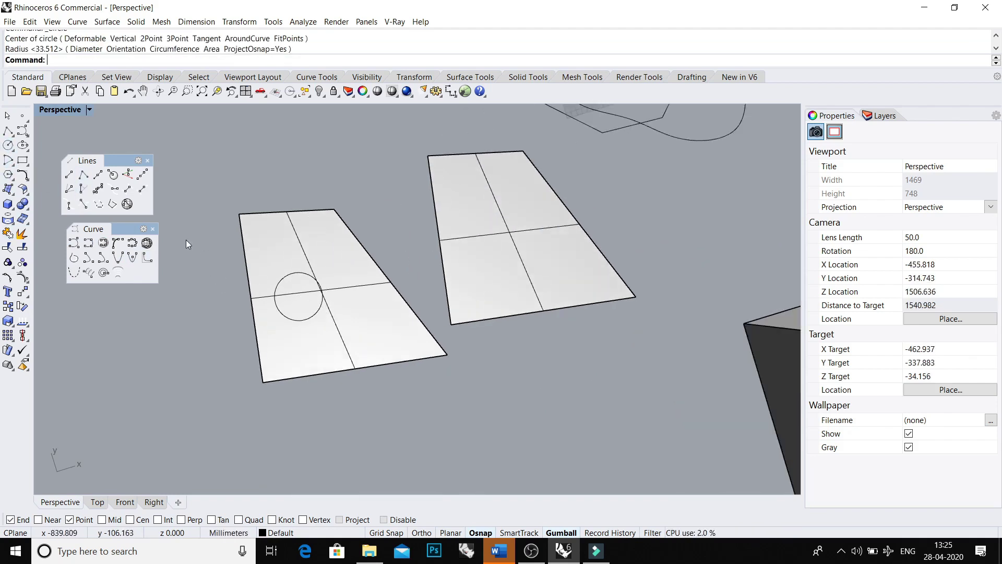
pyautogui.moveTo(186, 240); pyautogui.dragTo(395, 378)
pyautogui.click(6, 249)
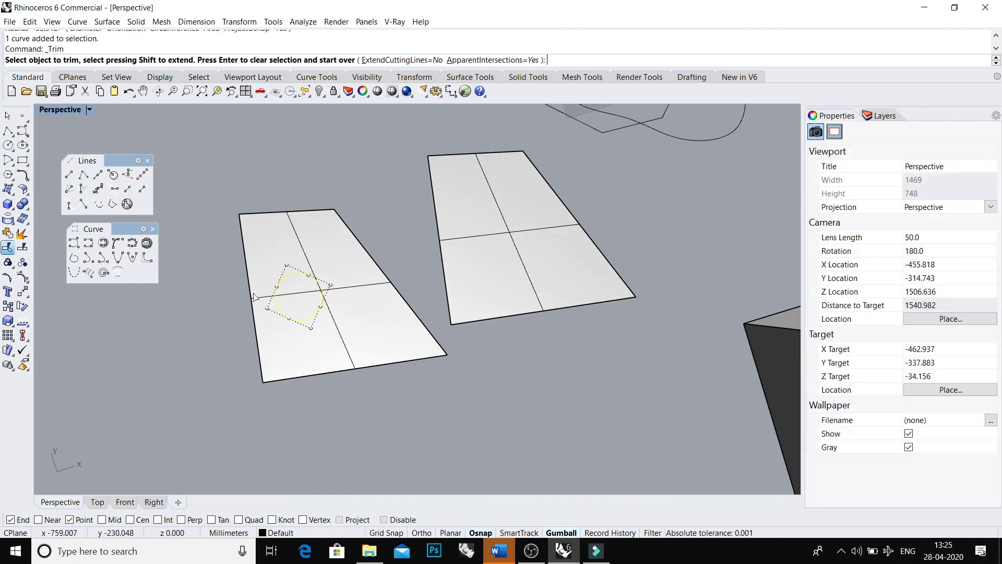
pyautogui.click(290, 299)
pyautogui.press('Return')
# Step: Move the trimmed surface away from the cutting circle and delete the circle
pyautogui.click(363, 343)
pyautogui.moveTo(364, 343); pyautogui.dragTo(345, 247)
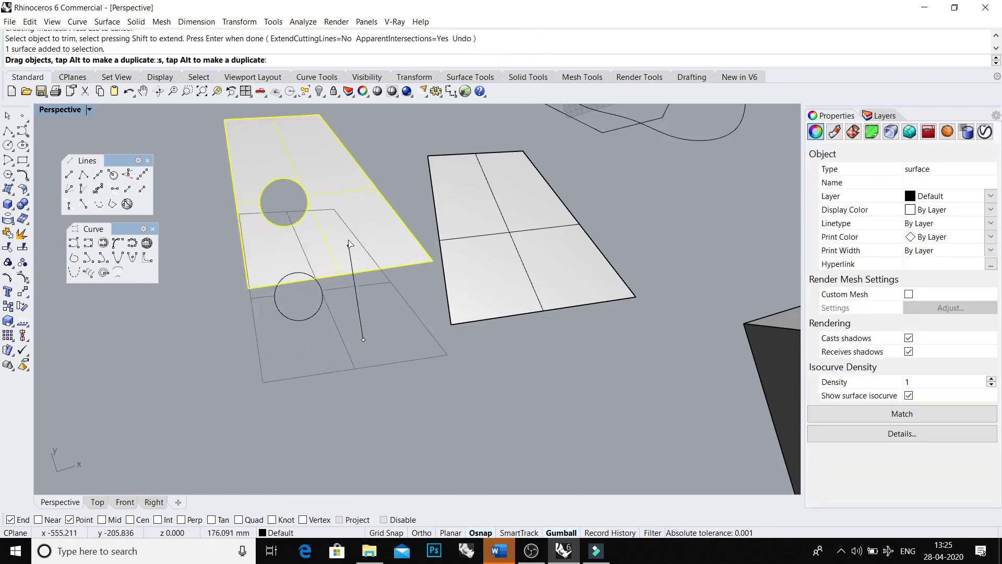
pyautogui.scroll(-3, 353, 229)
pyautogui.click(299, 315)
pyautogui.scroll(2, 296, 312)
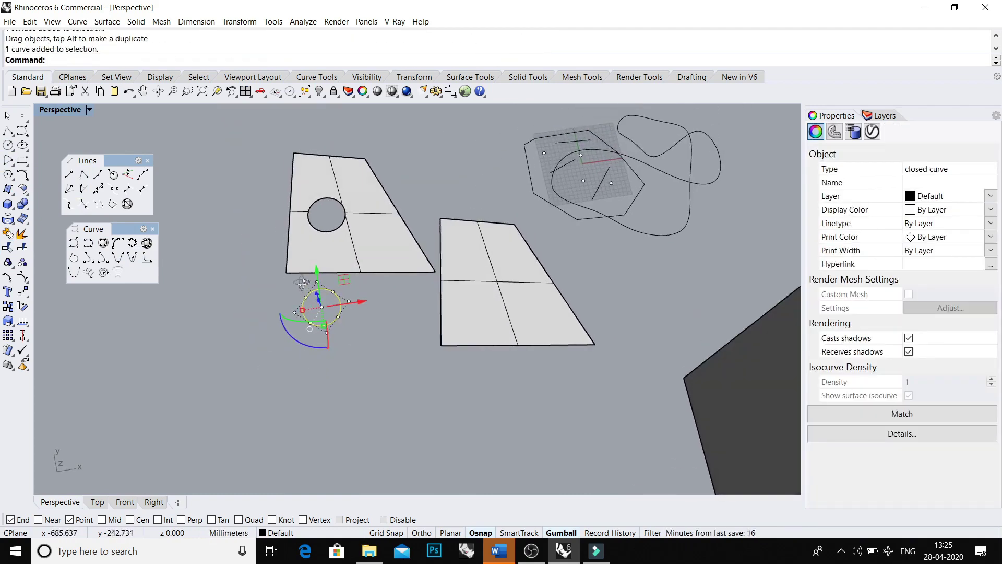
pyautogui.press('Delete')
# Step: Try to drag the box in front of the two surfaces, and undo the move
pyautogui.scroll(-5, 334, 303)
pyautogui.moveTo(371, 310); pyautogui.dragTo(457, 291, button='right')
pyautogui.click(479, 276)
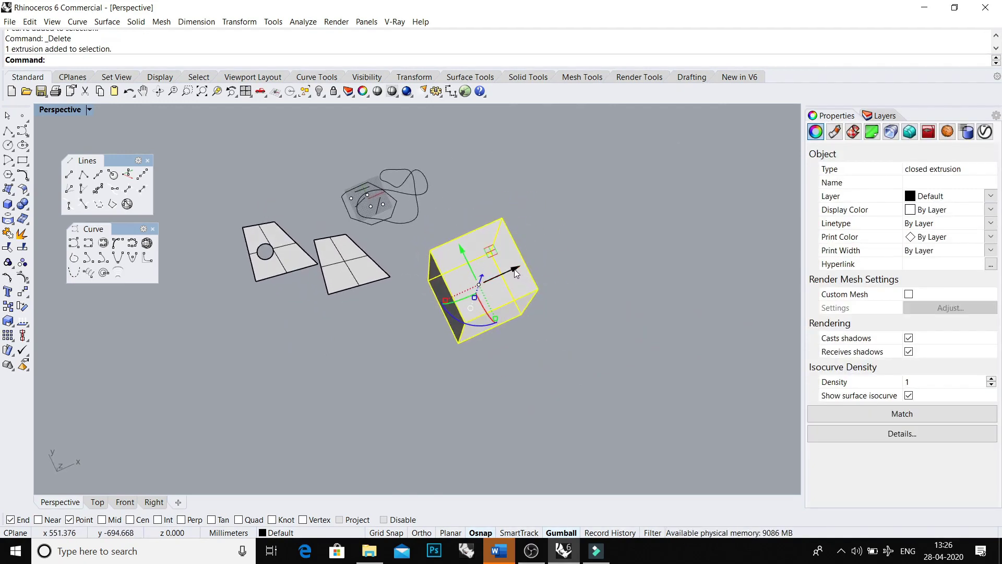
pyautogui.moveTo(514, 270); pyautogui.dragTo(362, 336)
pyautogui.click(360, 379)
pyautogui.moveTo(359, 373); pyautogui.dragTo(311, 327, button='right')
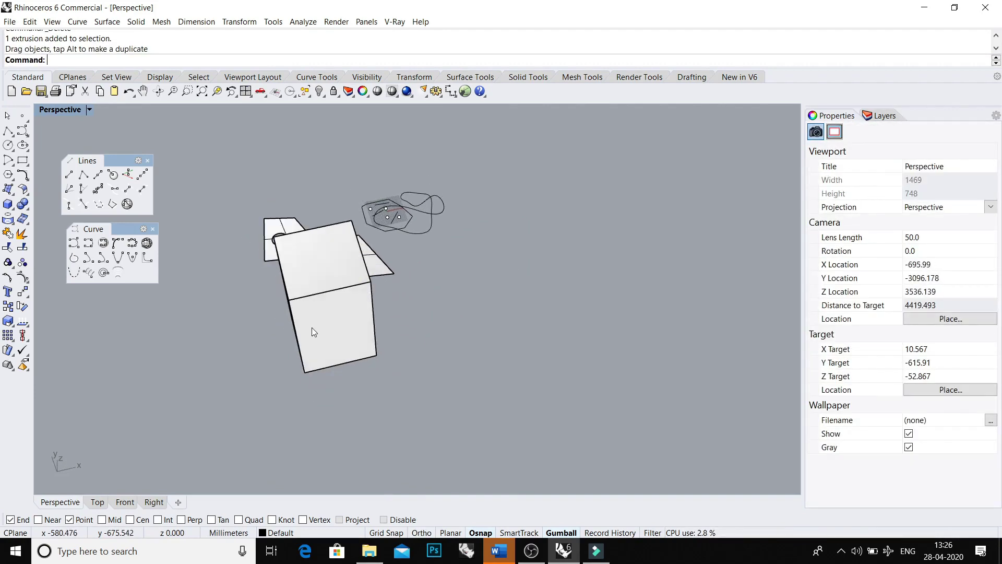
pyautogui.click(313, 328)
pyautogui.hotkey('ctrl', 'z')
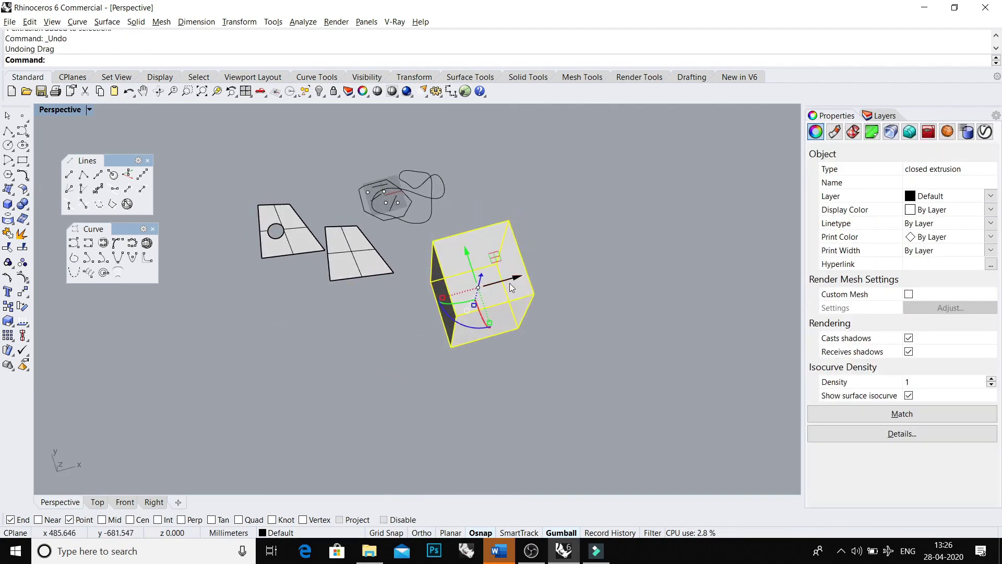
# Step: Duplicate the box along the gumball axis, placing the copy in front of the two surfaces
pyautogui.keyDown('alt'); pyautogui.moveTo(517, 278); pyautogui.dragTo(370, 316); pyautogui.keyUp('alt')
pyautogui.click(383, 344)
pyautogui.moveTo(382, 343); pyautogui.dragTo(332, 337, button='right')
# Step: Create a polygon mesh from the duplicated box with density 1.0, Refine mesh and Jagged seams enabled
pyautogui.click(312, 308)
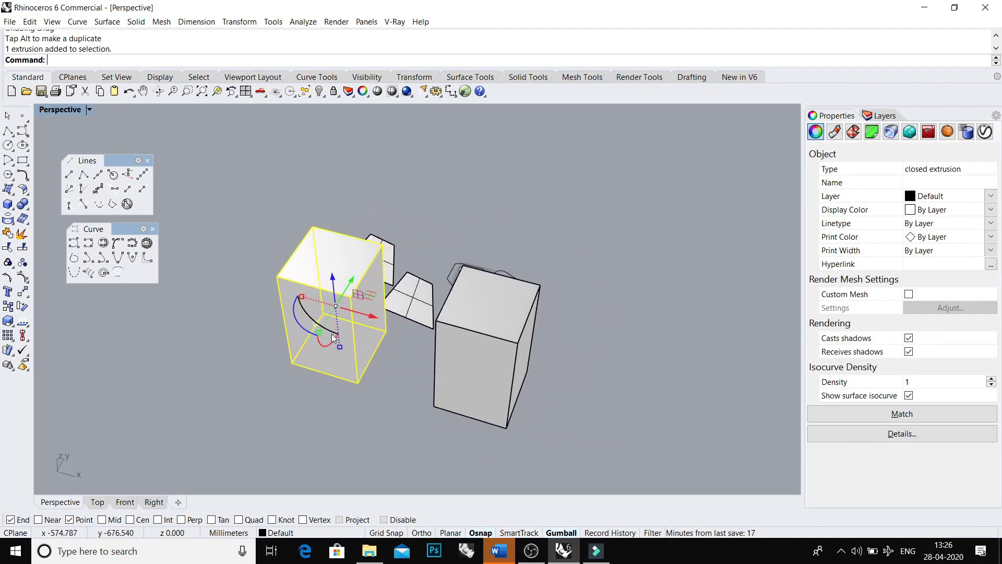
pyautogui.press('Return')
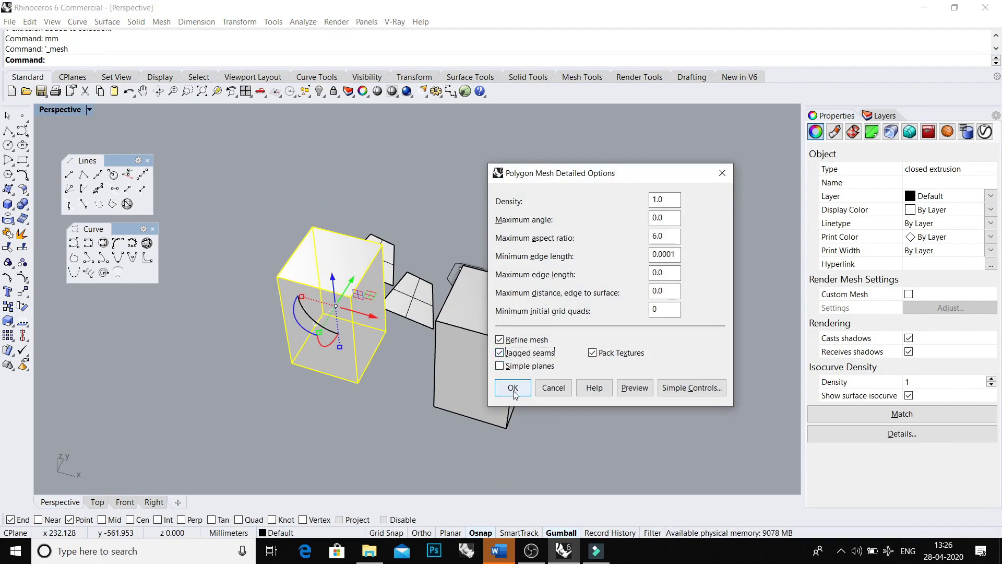
pyautogui.click(513, 389)
# Step: Delete the duplicated extrusion overlapping the new mesh, keeping only the mesh box
pyautogui.scroll(5, 365, 313)
pyautogui.click(342, 295)
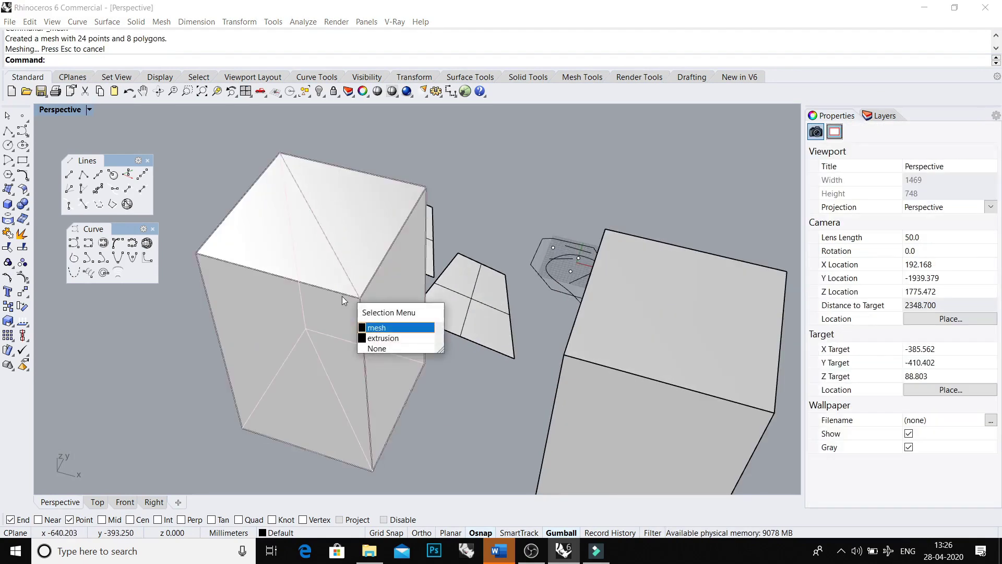
pyautogui.click(380, 338)
pyautogui.press('Delete')
pyautogui.scroll(-3, 389, 342)
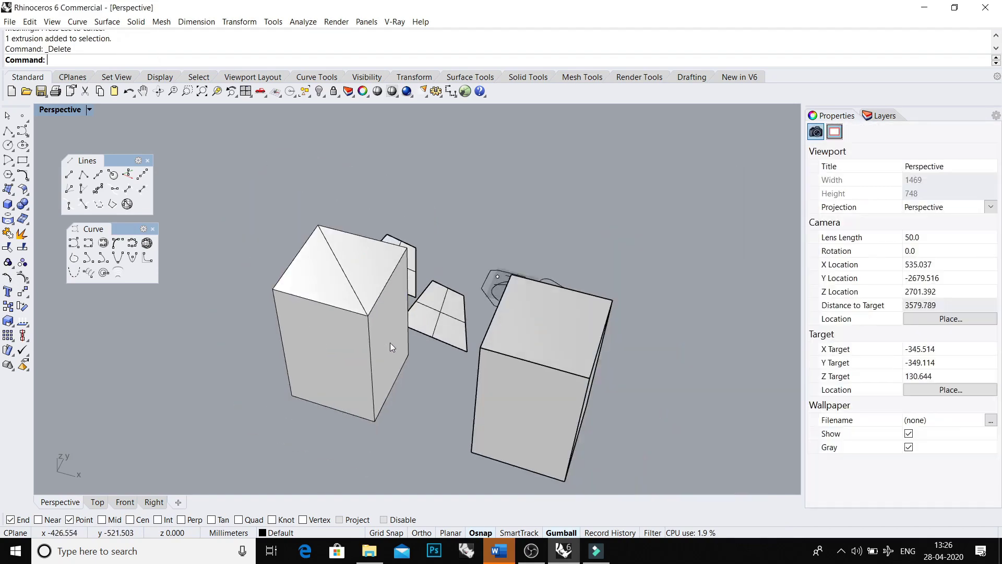
# Step: Turn off the surface isocurve display for the original solid box
pyautogui.click(538, 392)
pyautogui.moveTo(522, 394); pyautogui.dragTo(564, 373, button='right')
pyautogui.click(908, 396)
pyautogui.click(674, 386)
pyautogui.click(609, 374)
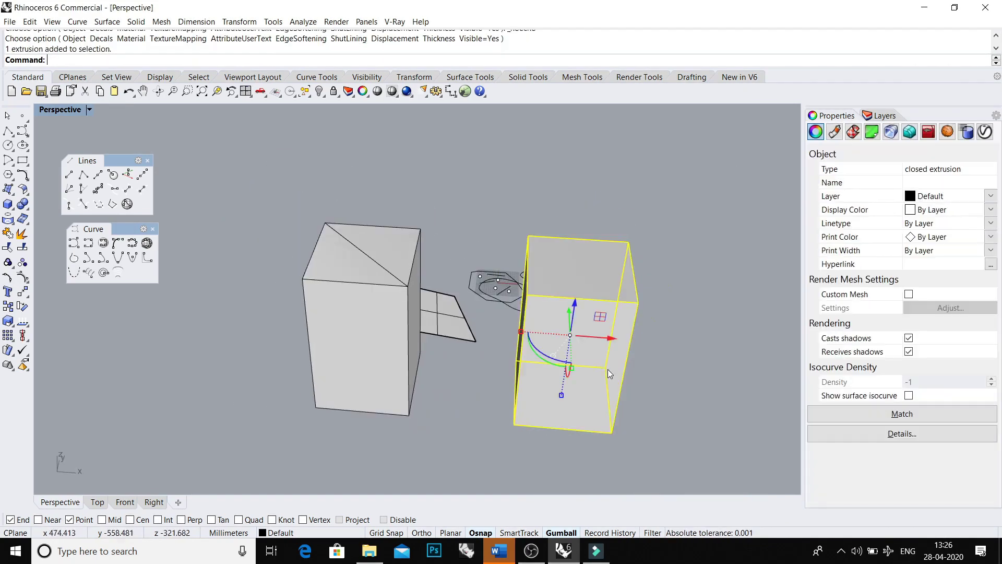
# Step: Move the mesh box forward, away from the two surfaces
pyautogui.moveTo(389, 320); pyautogui.dragTo(387, 364)
pyautogui.click(614, 224)
pyautogui.scroll(-5, 559, 335)
pyautogui.click(448, 376)
pyautogui.moveTo(439, 366); pyautogui.dragTo(376, 400, button='right')
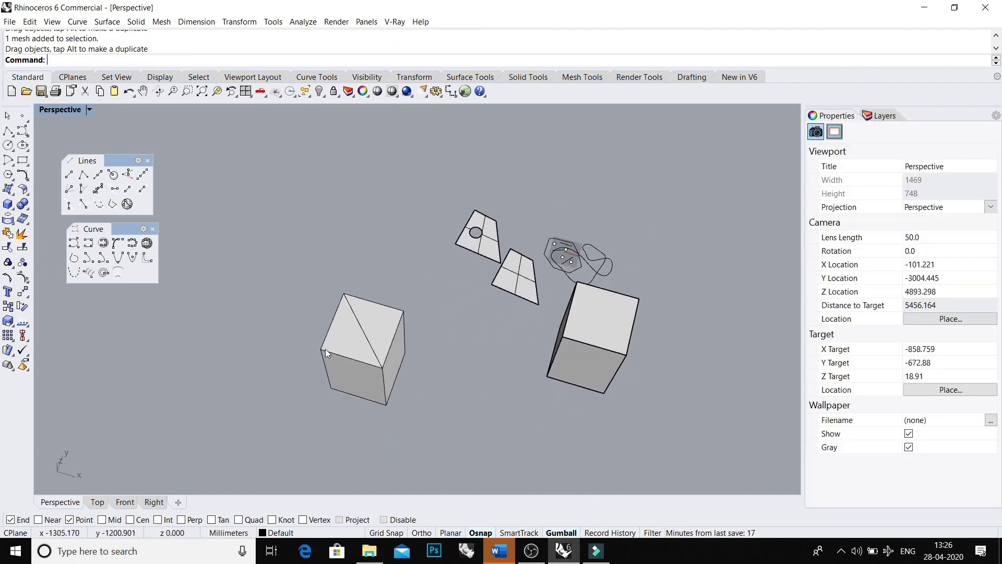
# Step: Compare the mesh box with the solid box by selecting each in turn and viewing them from different angles
pyautogui.scroll(6, 324, 348)
pyautogui.click(365, 319)
pyautogui.scroll(-6, 365, 317)
pyautogui.click(377, 269)
pyautogui.moveTo(377, 268)
pyautogui.mouseDown(button='right')
pyautogui.moveTo(382, 250)
pyautogui.moveTo(366, 257)
pyautogui.mouseUp(button='right')
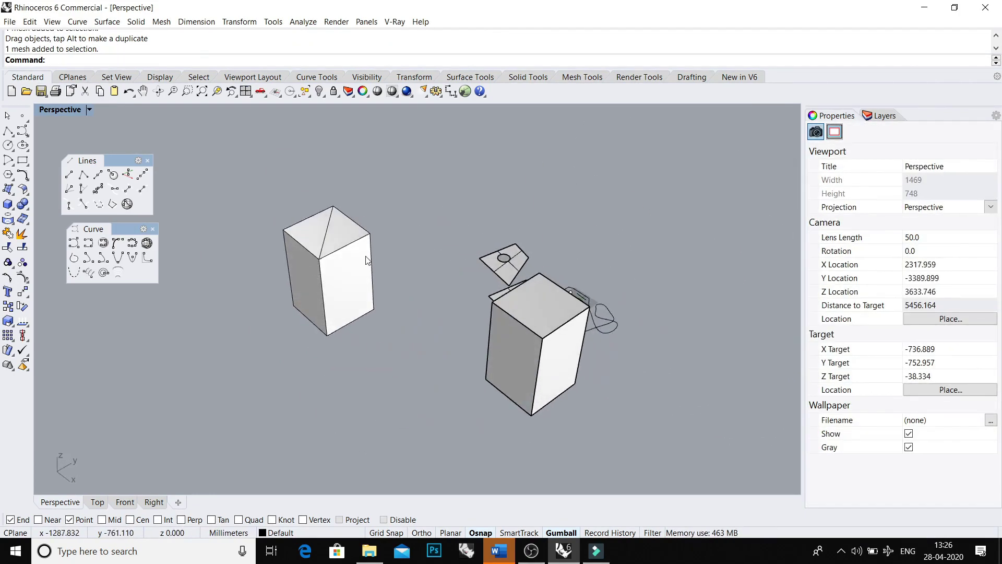
pyautogui.scroll(2, 366, 256)
pyautogui.click(364, 261)
pyautogui.click(438, 297)
pyautogui.click(574, 380)
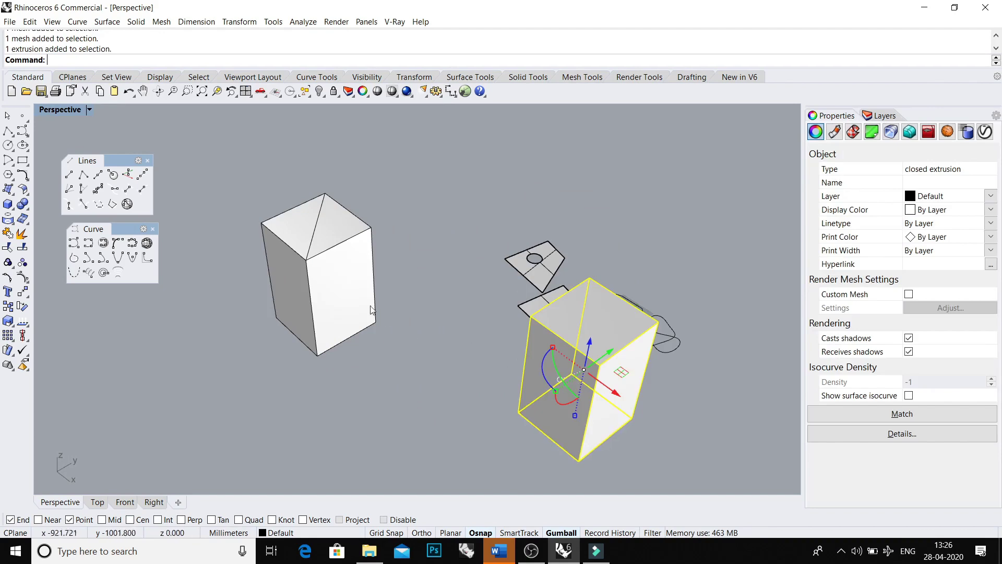
pyautogui.click(344, 288)
pyautogui.click(444, 342)
pyautogui.click(562, 396)
pyautogui.keyDown('shift'); pyautogui.moveTo(563, 397); pyautogui.dragTo(460, 362, button='right'); pyautogui.keyUp('shift')
pyautogui.click(600, 376)
pyautogui.scroll(-2, 600, 376)
pyautogui.moveTo(600, 373); pyautogui.dragTo(459, 313, button='right')
pyautogui.scroll(-2, 466, 368)
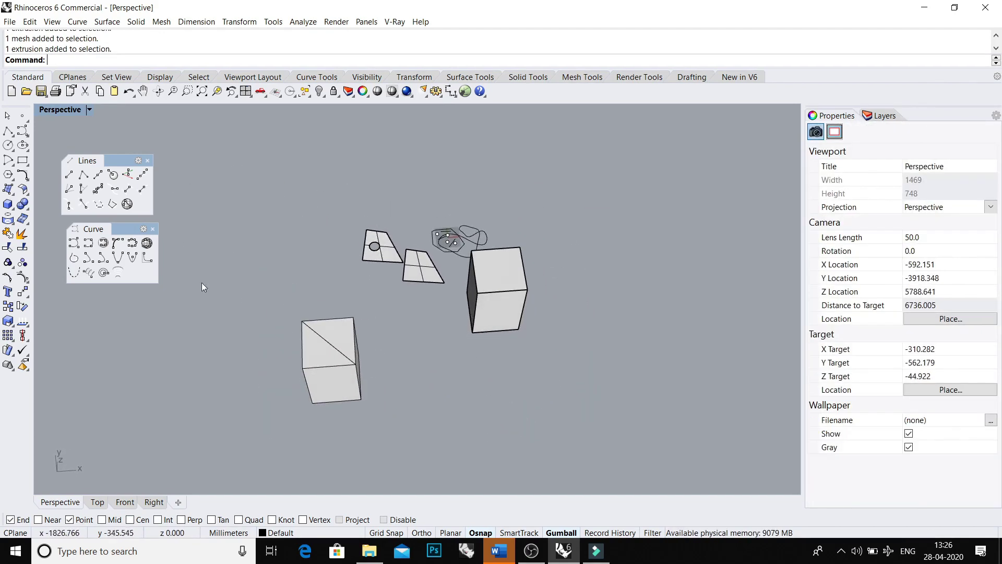
# Step: Create a sphere in front of the solid box
pyautogui.click(10, 209)
pyautogui.click(52, 210)
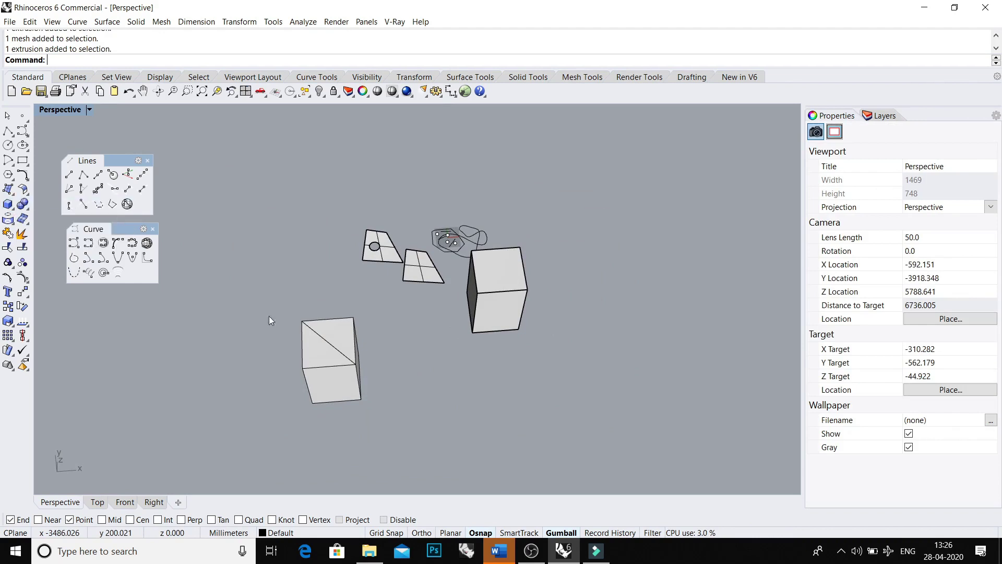
pyautogui.click(510, 381)
pyautogui.click(555, 403)
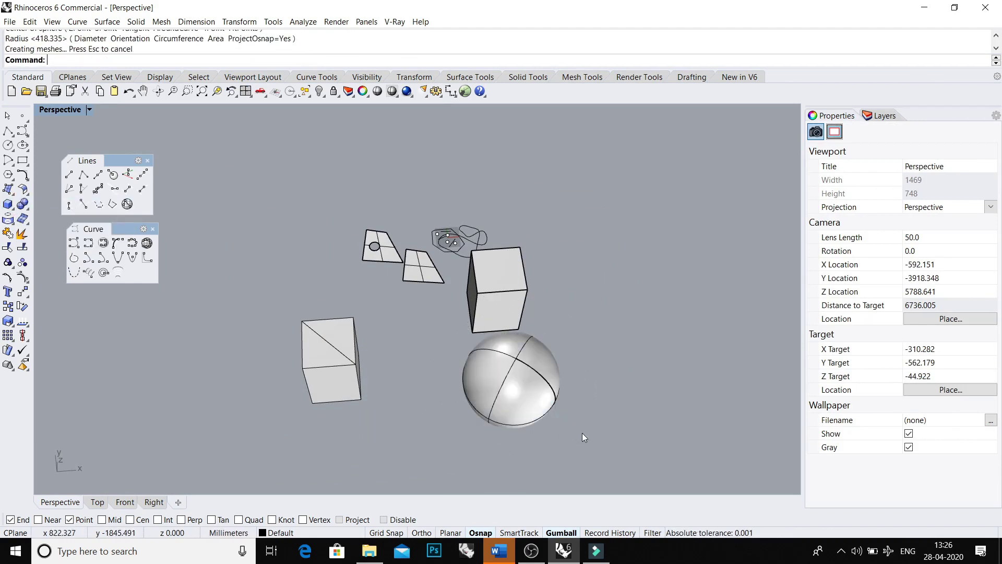
# Step: Move the sphere along the gumball's X axis to the far side of the two surfaces
pyautogui.click(537, 389)
pyautogui.click(454, 384)
pyautogui.click(529, 392)
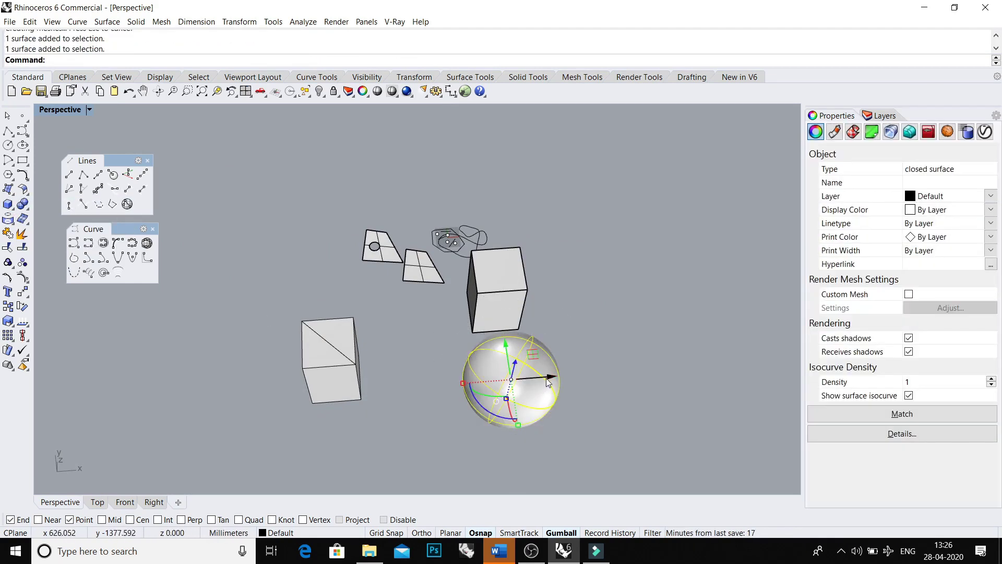
pyautogui.moveTo(546, 378); pyautogui.dragTo(292, 224)
pyautogui.scroll(7, 292, 224)
pyautogui.press('Escape')
pyautogui.scroll(-5, 301, 236)
# Step: Select the untrimmed surface to check its object type against the sphere's
pyautogui.moveTo(338, 257); pyautogui.dragTo(463, 292, button='right')
pyautogui.click(321, 214)
pyautogui.press('Escape')
pyautogui.click(464, 305)
pyautogui.scroll(-5, 467, 300)
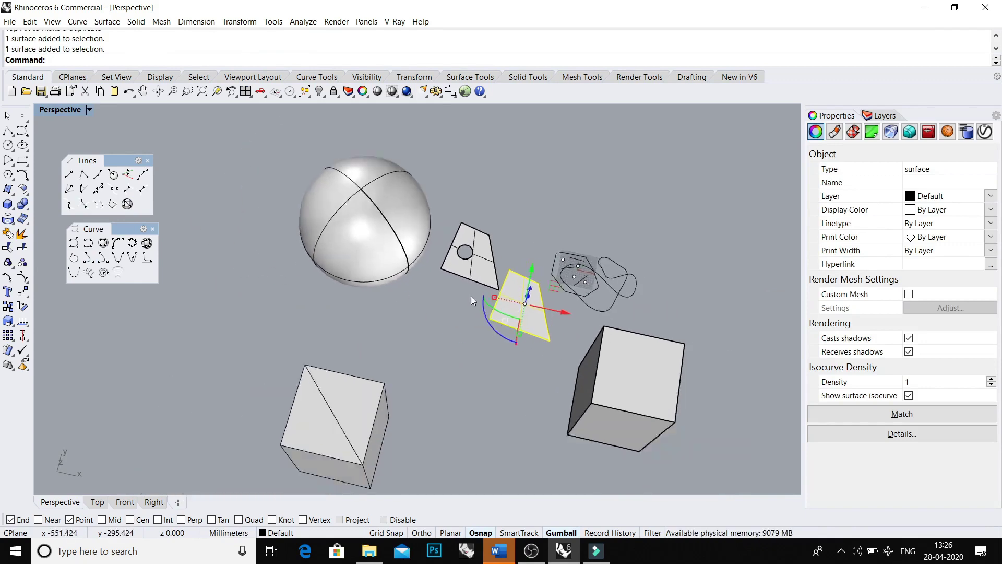
# Step: Shift the sphere farther from the trimmed surface along the gumball's X axis
pyautogui.click(409, 269)
pyautogui.moveTo(410, 268); pyautogui.dragTo(458, 252, button='right')
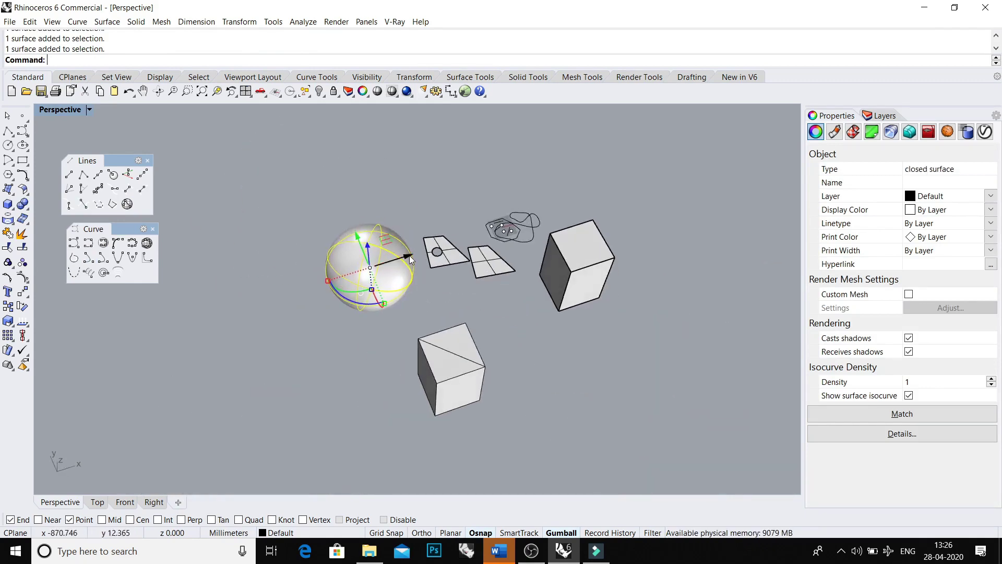
pyautogui.moveTo(410, 255); pyautogui.dragTo(374, 268)
pyautogui.press('Escape')
pyautogui.scroll(4, 339, 290)
pyautogui.moveTo(339, 289); pyautogui.dragTo(338, 250, button='right')
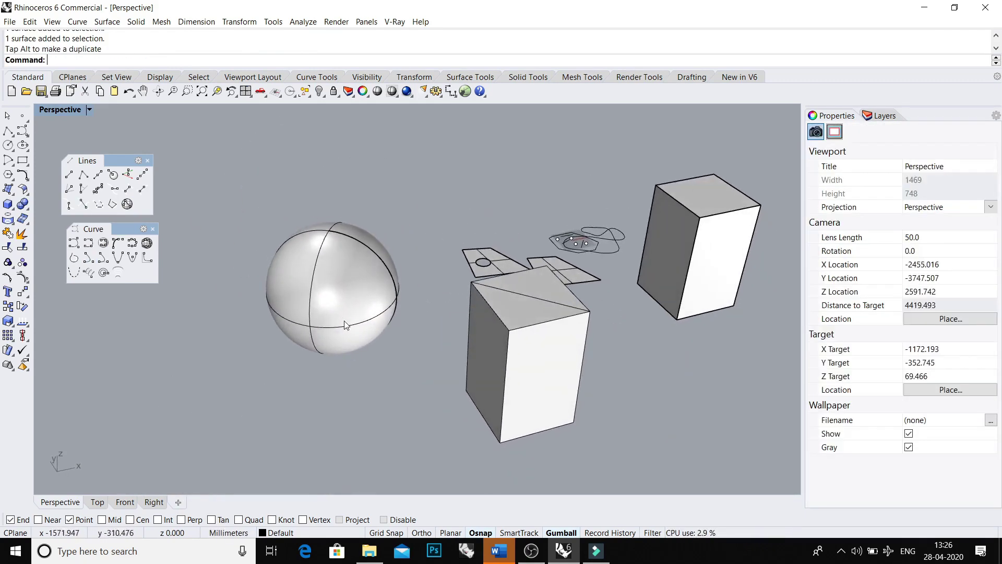
pyautogui.moveTo(352, 317); pyautogui.dragTo(378, 261, button='right')
pyautogui.scroll(-6, 352, 318)
# Step: Create a torus on the opposite side of the curves from the sphere
pyautogui.click(10, 210)
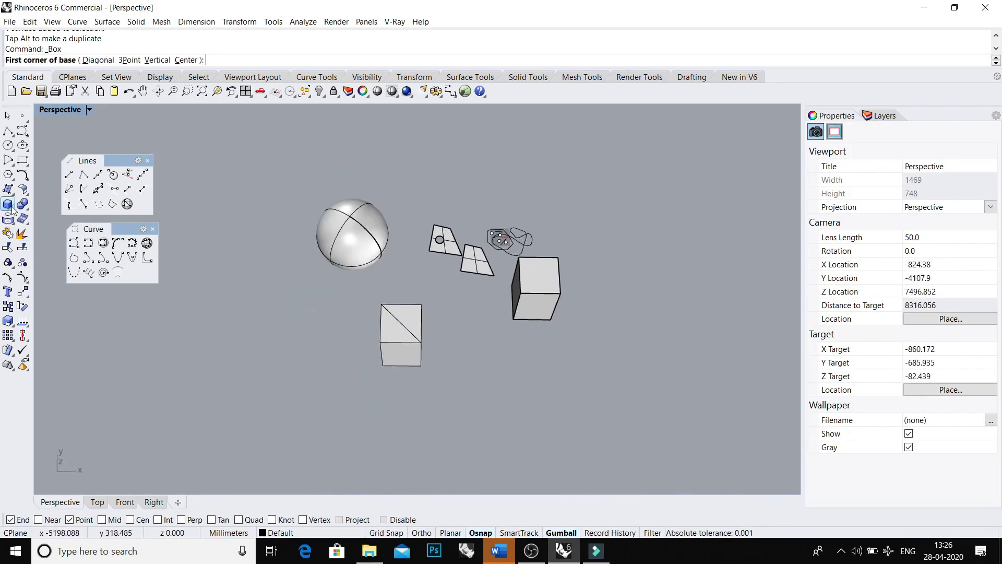
pyautogui.click(11, 211)
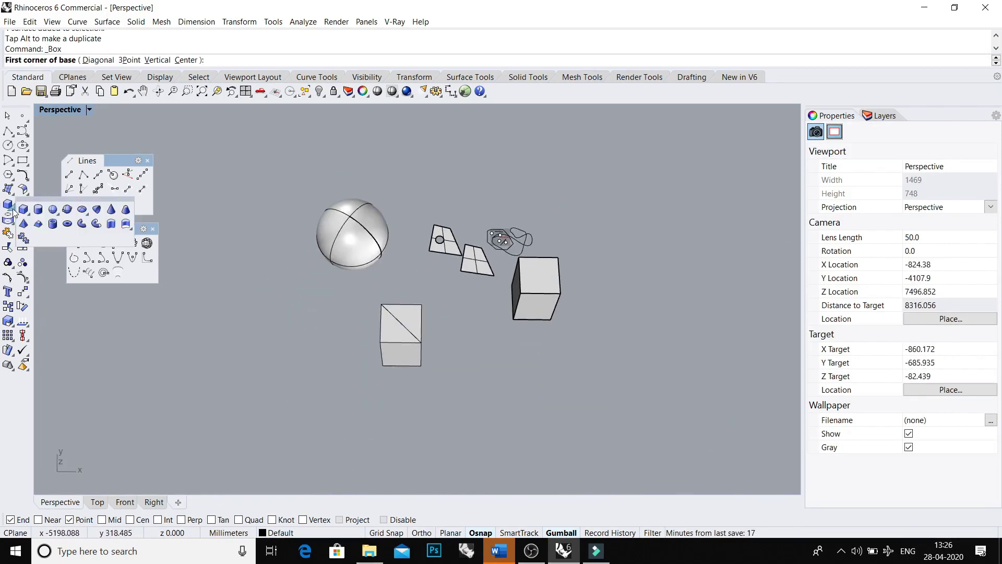
pyautogui.click(66, 225)
pyautogui.click(583, 205)
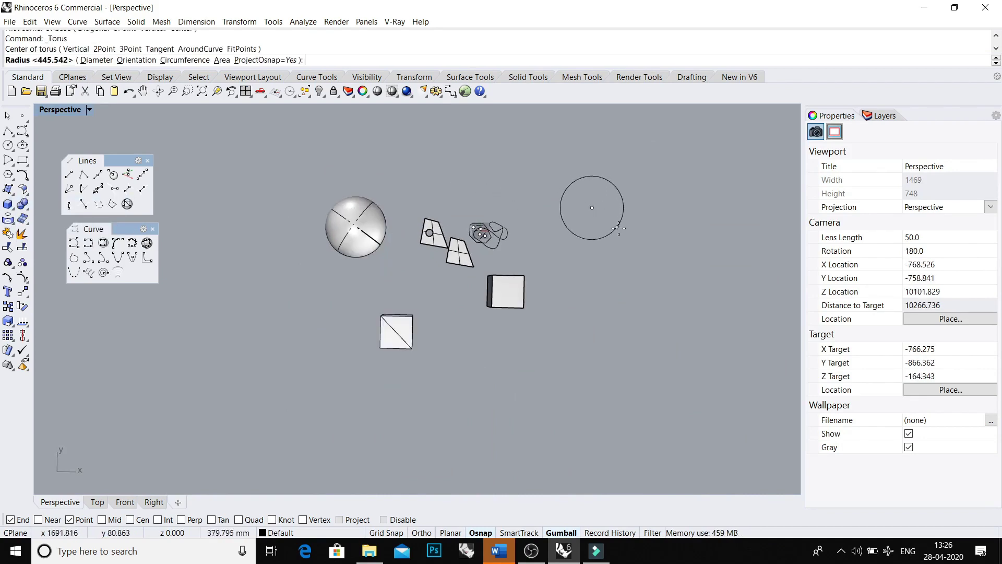
pyautogui.click(621, 219)
pyautogui.click(624, 238)
pyautogui.click(622, 236)
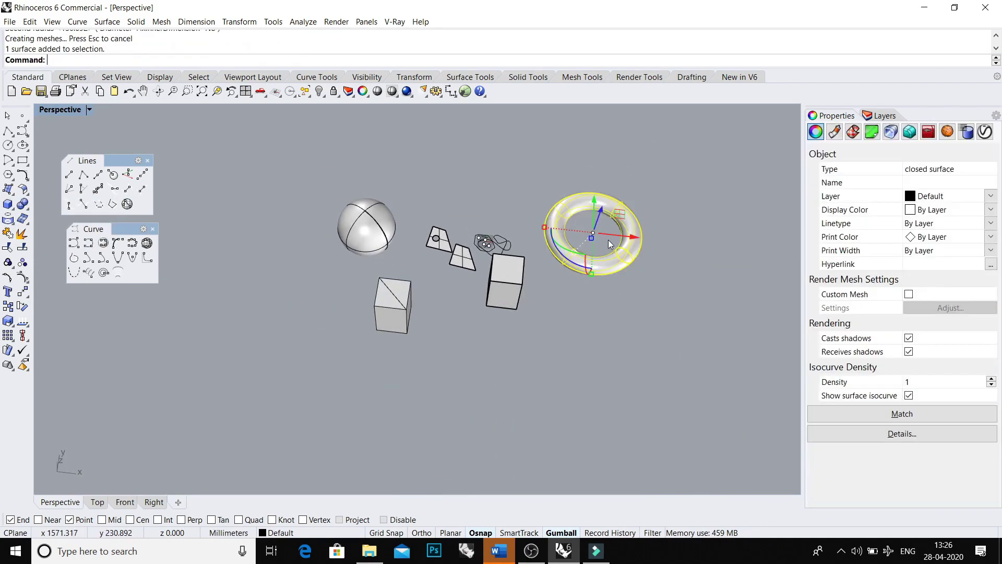
pyautogui.click(609, 240)
# Step: Move the untrimmed surface behind the trimmed surface, near the sphere
pyautogui.scroll(4, 608, 241)
pyautogui.moveTo(290, 277); pyautogui.dragTo(322, 296, button='right')
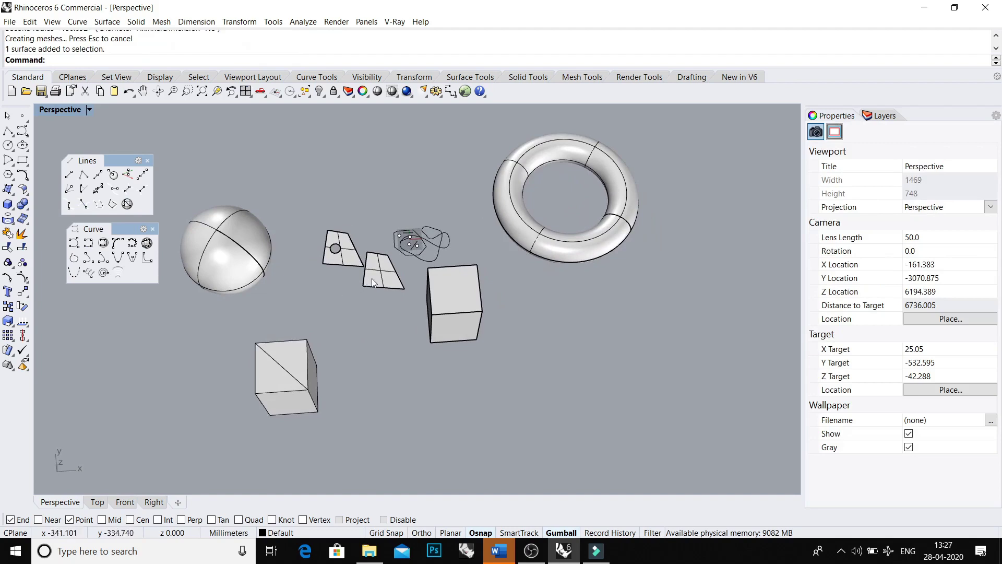
pyautogui.moveTo(371, 278); pyautogui.dragTo(288, 201)
pyautogui.click(321, 268)
pyautogui.moveTo(321, 268); pyautogui.dragTo(326, 327, button='right')
pyautogui.scroll(-4, 365, 286)
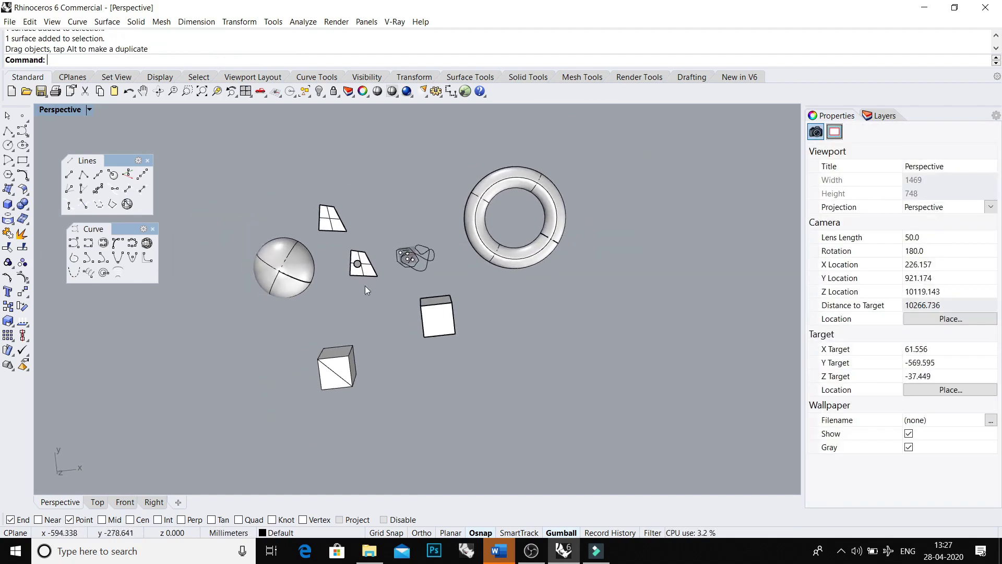
# Step: Examine the arranged solids, surfaces and mesh box from several angles, then up close around the curves
pyautogui.moveTo(365, 286)
pyautogui.mouseDown(button='right')
pyautogui.moveTo(377, 258)
pyautogui.moveTo(402, 308)
pyautogui.moveTo(377, 299)
pyautogui.mouseUp(button='right')
pyautogui.click(402, 309)
pyautogui.press('Escape')
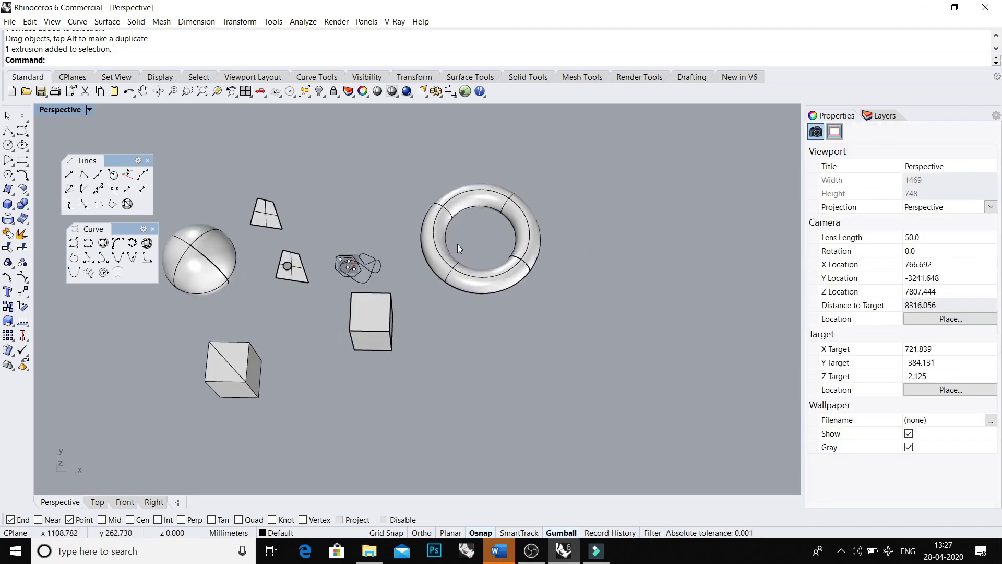
pyautogui.moveTo(457, 244); pyautogui.dragTo(376, 230, button='right')
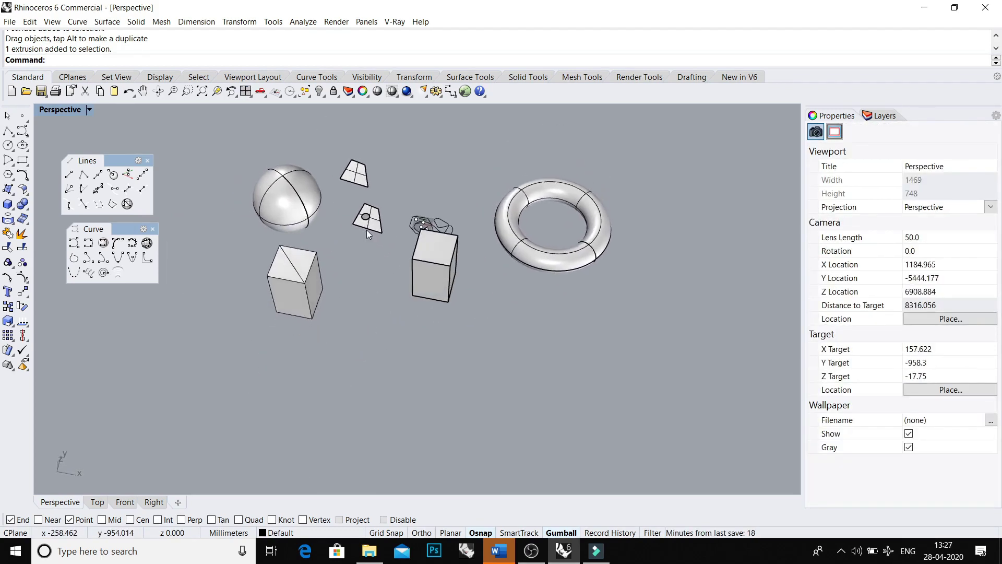
pyautogui.scroll(6, 314, 263)
pyautogui.keyDown('shift'); pyautogui.moveTo(315, 264); pyautogui.dragTo(367, 350, button='right'); pyautogui.keyUp('shift')
pyautogui.scroll(-4, 316, 249)
pyautogui.scroll(-4, 366, 351)
pyautogui.scroll(3, 372, 335)
pyautogui.scroll(-3, 402, 276)
pyautogui.scroll(6, 408, 265)
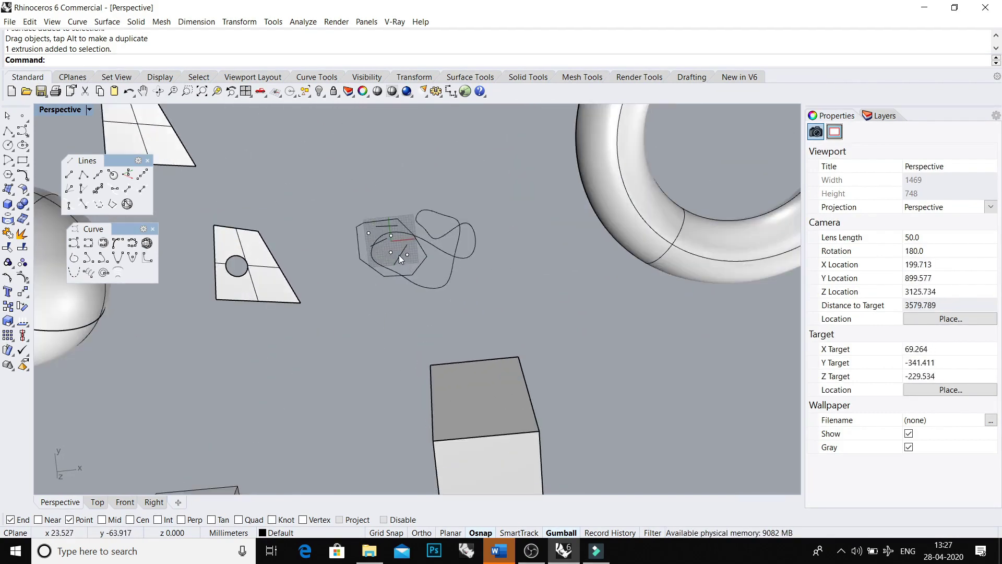
# Step: Select a point, an open curve, the trimmed surface and the solid box in turn to check their object types
pyautogui.click(408, 255)
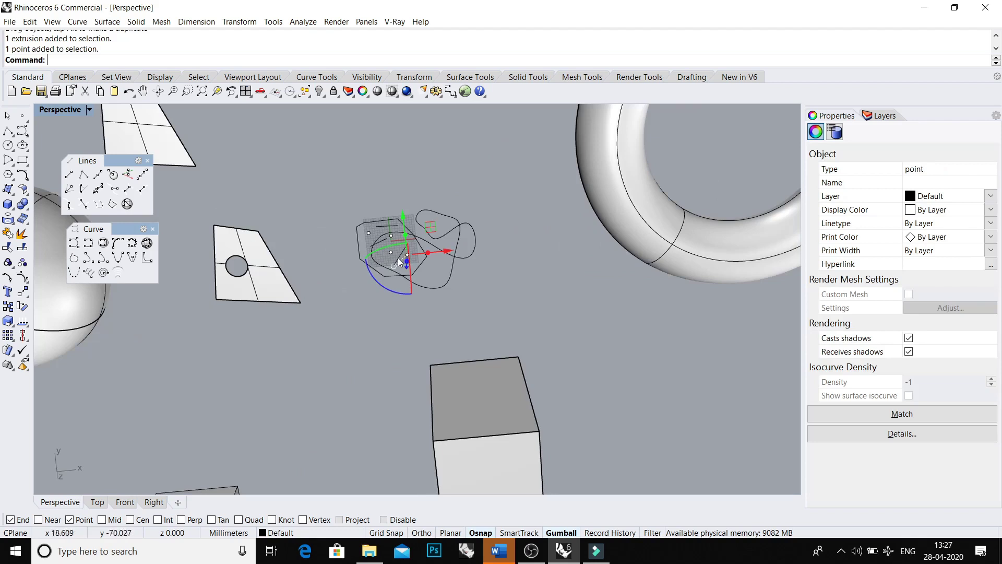
pyautogui.click(397, 258)
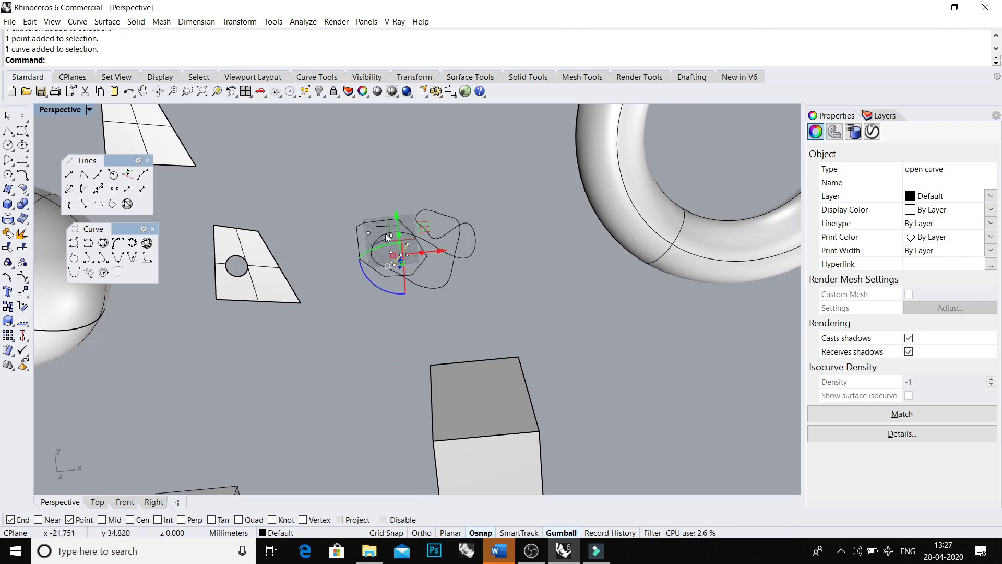
pyautogui.click(267, 266)
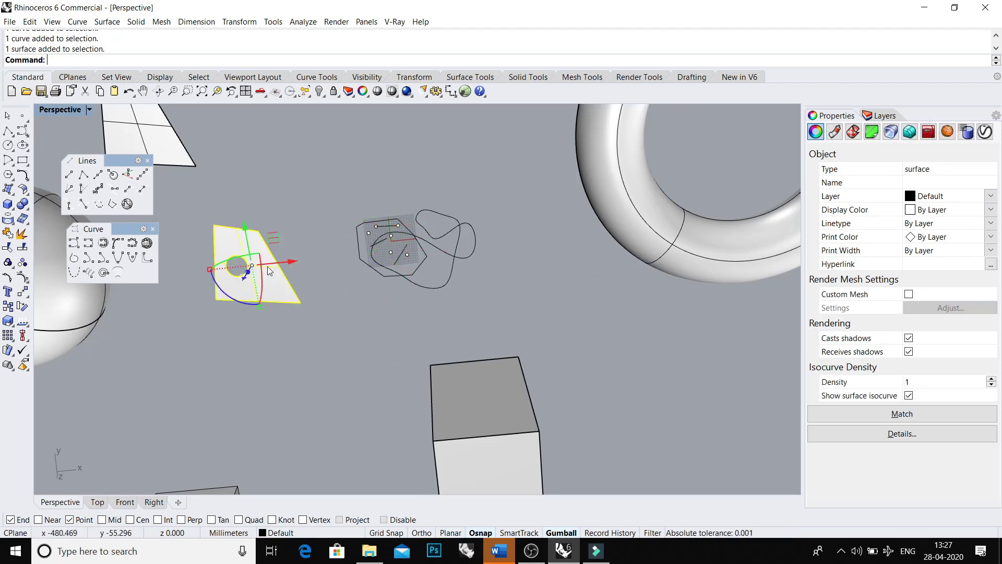
pyautogui.scroll(-5, 329, 295)
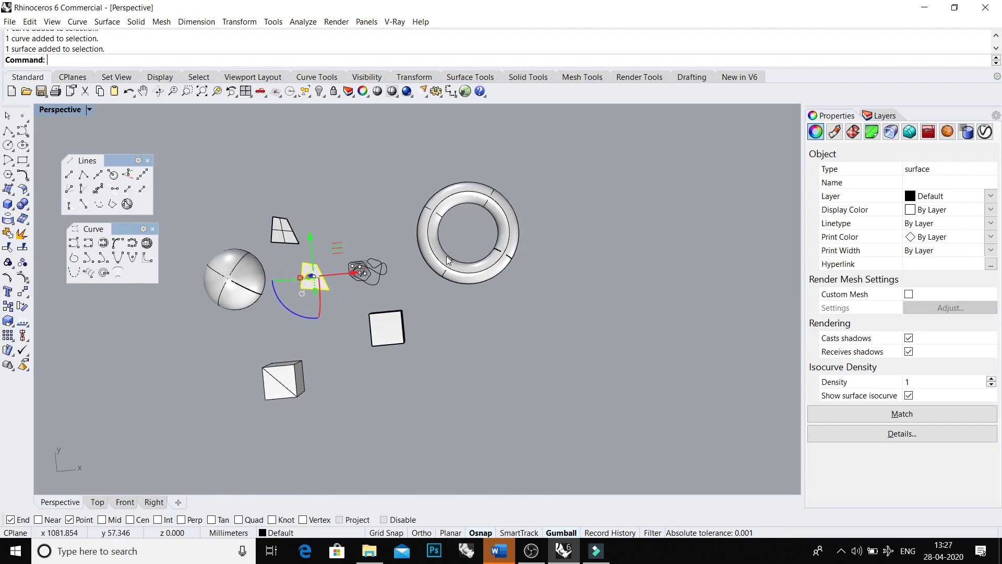
pyautogui.moveTo(286, 296); pyautogui.dragTo(376, 245, button='right')
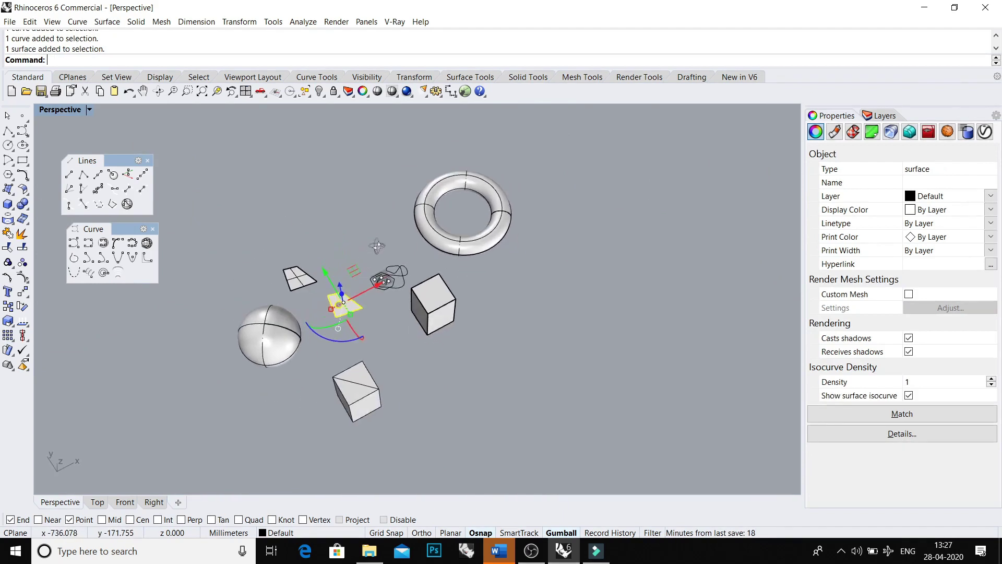
pyautogui.click(412, 253)
pyautogui.scroll(2, 430, 263)
pyautogui.keyDown('shift'); pyautogui.moveTo(437, 286); pyautogui.dragTo(368, 335, button='right'); pyautogui.keyUp('shift')
pyautogui.click(457, 293)
pyautogui.press('Escape')
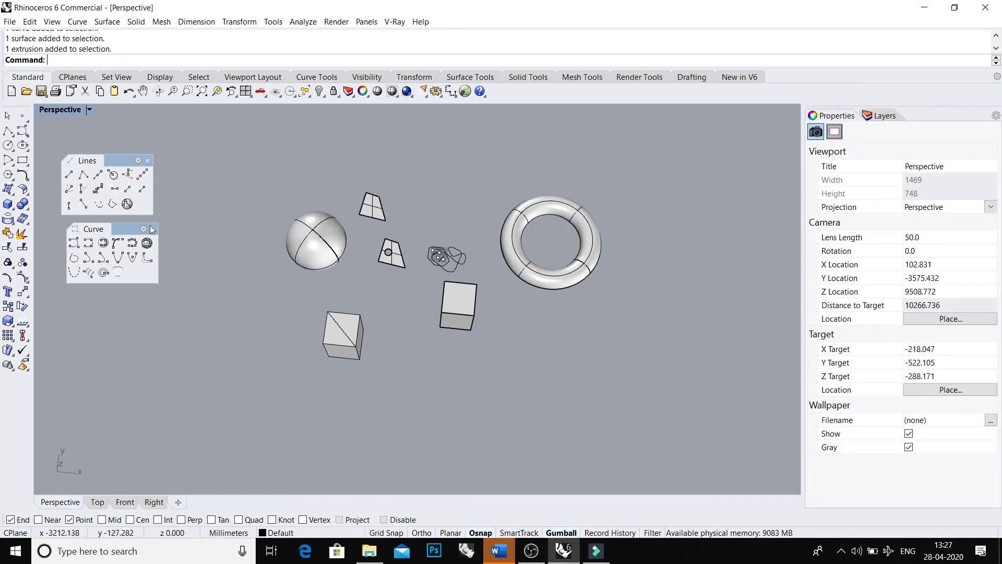
# Step: Draw a closed, stepped polyline with right-angled notches in the Top view, in front of the boxes
pyautogui.click(10, 137)
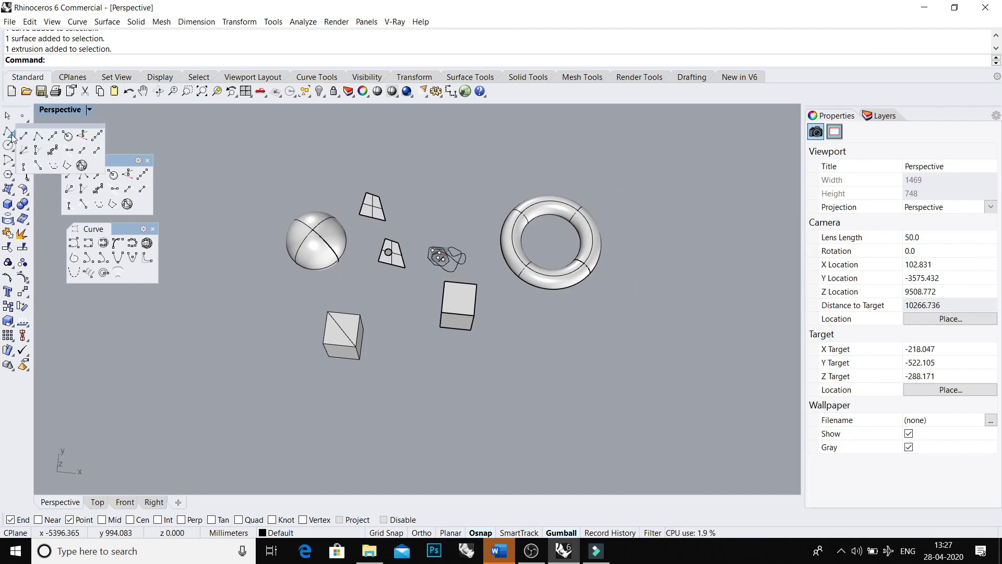
pyautogui.click(39, 136)
pyautogui.scroll(-2, 402, 263)
pyautogui.hotkey('ctrl', 'F1')
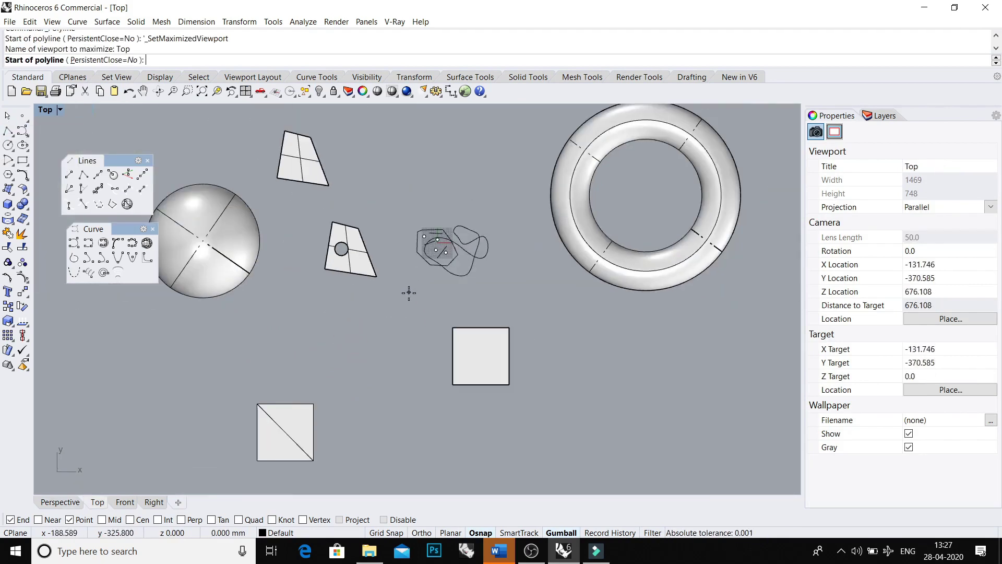
pyautogui.click(383, 324)
pyautogui.keyDown('shift'); pyautogui.click(383, 415); pyautogui.keyUp('shift')
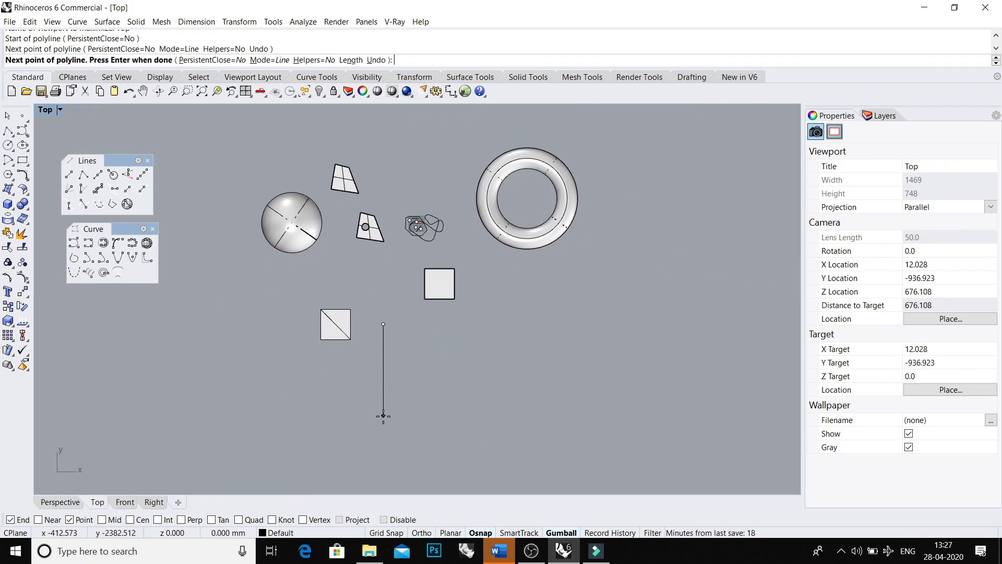
pyautogui.click(401, 415)
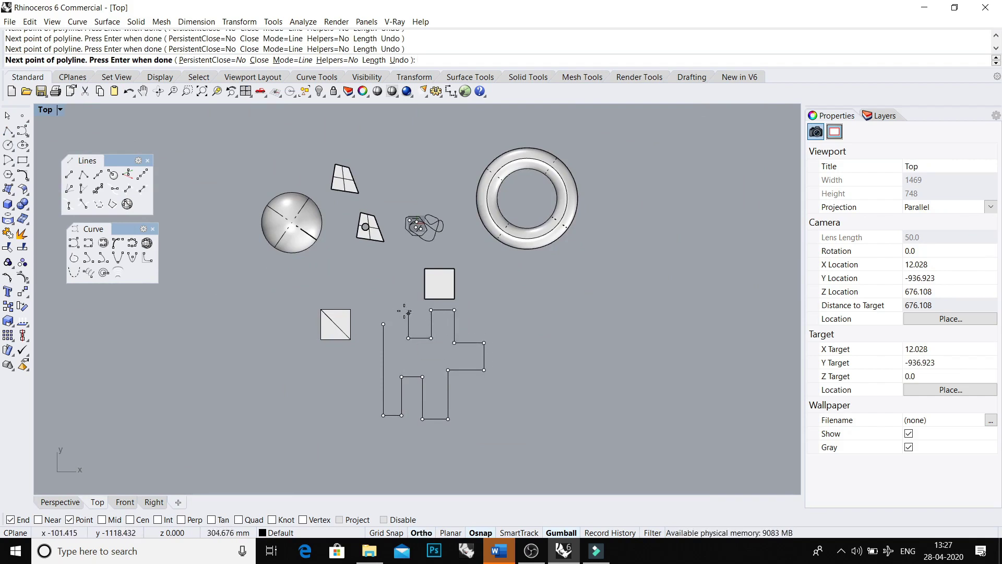
pyautogui.click(384, 320)
pyautogui.scroll(-4, 426, 353)
# Step: Extrude the closed stepped polyline upward into a solid in the Perspective view
pyautogui.hotkey('ctrl', 'F4')
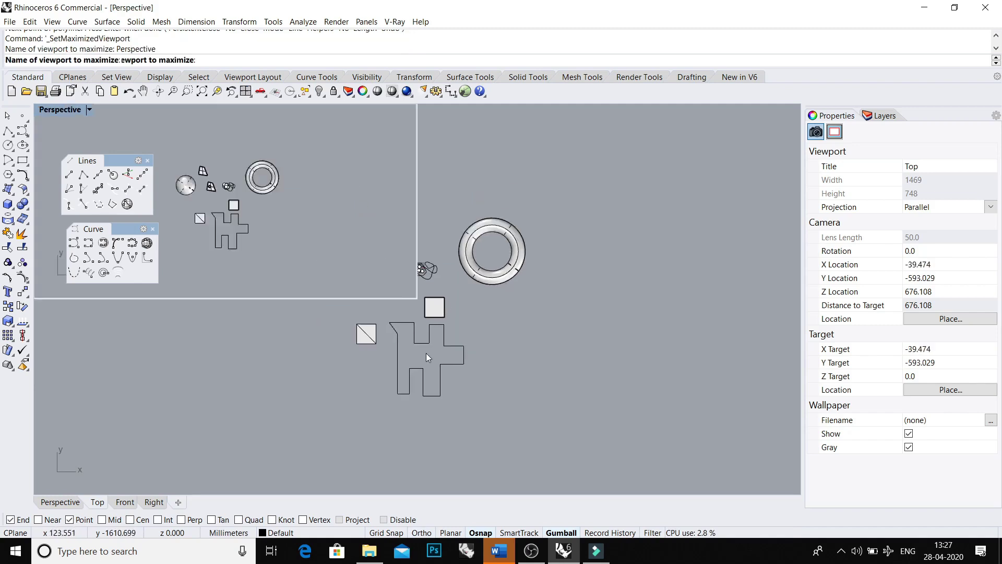
pyautogui.moveTo(426, 353); pyautogui.dragTo(370, 307, button='right')
pyautogui.scroll(2, 422, 343)
pyautogui.click(417, 349)
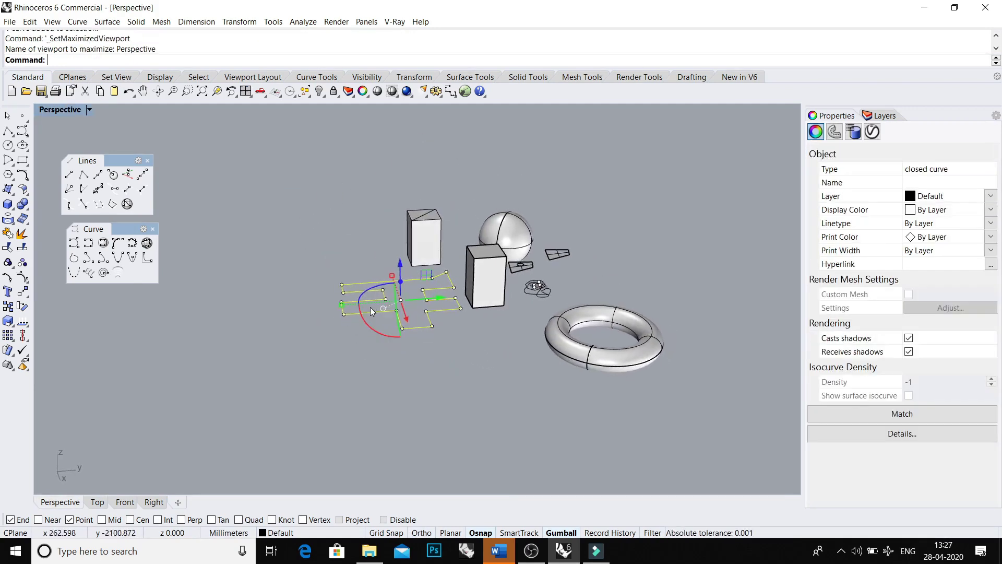
pyautogui.write('ex')
pyautogui.press('Return')
pyautogui.click(349, 206)
pyautogui.click(309, 240)
pyautogui.moveTo(309, 240); pyautogui.dragTo(446, 319, button='right')
# Step: Move the extruded stepped solid away from its source polyline
pyautogui.moveTo(447, 320); pyautogui.dragTo(582, 347)
pyautogui.moveTo(585, 360); pyautogui.dragTo(626, 316, button='right')
pyautogui.keyDown('shift'); pyautogui.moveTo(626, 316); pyautogui.dragTo(590, 376, button='right'); pyautogui.keyUp('shift')
# Step: Try to delete the source polyline beside the extruded solid, and undo the deletion
pyautogui.moveTo(470, 460); pyautogui.dragTo(392, 368)
pyautogui.press('Delete')
pyautogui.moveTo(444, 376); pyautogui.dragTo(371, 365, button='right')
pyautogui.click(440, 334)
pyautogui.scroll(-4, 439, 339)
pyautogui.hotkey('ctrl', 'z')
# Step: Delete the source polyline together with its control points
pyautogui.moveTo(351, 306); pyautogui.dragTo(462, 396)
pyautogui.press('Delete')
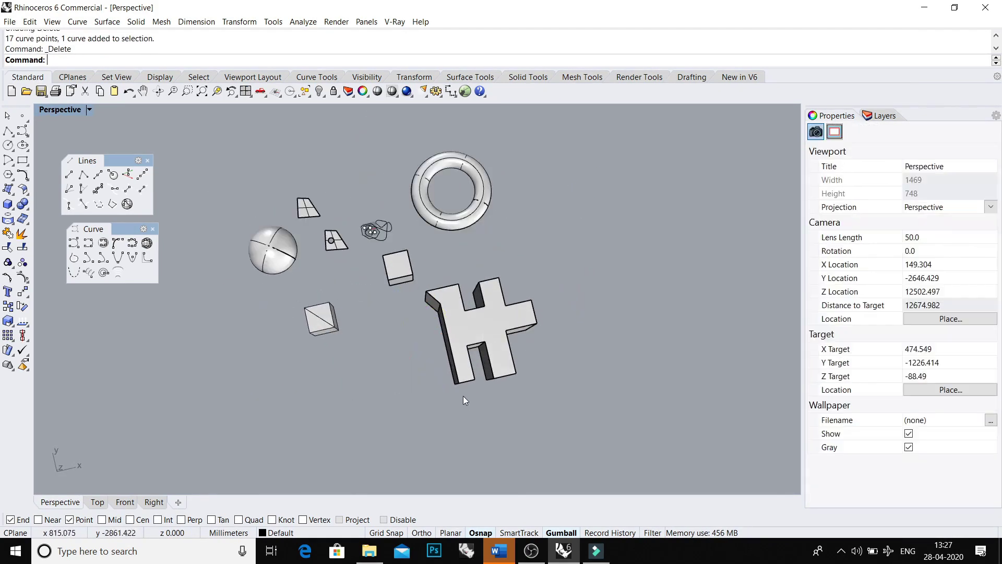
# Step: Examine the extruded stepped solid alongside the other objects from several angles
pyautogui.moveTo(462, 396); pyautogui.dragTo(443, 307, button='right')
pyautogui.scroll(3, 480, 261)
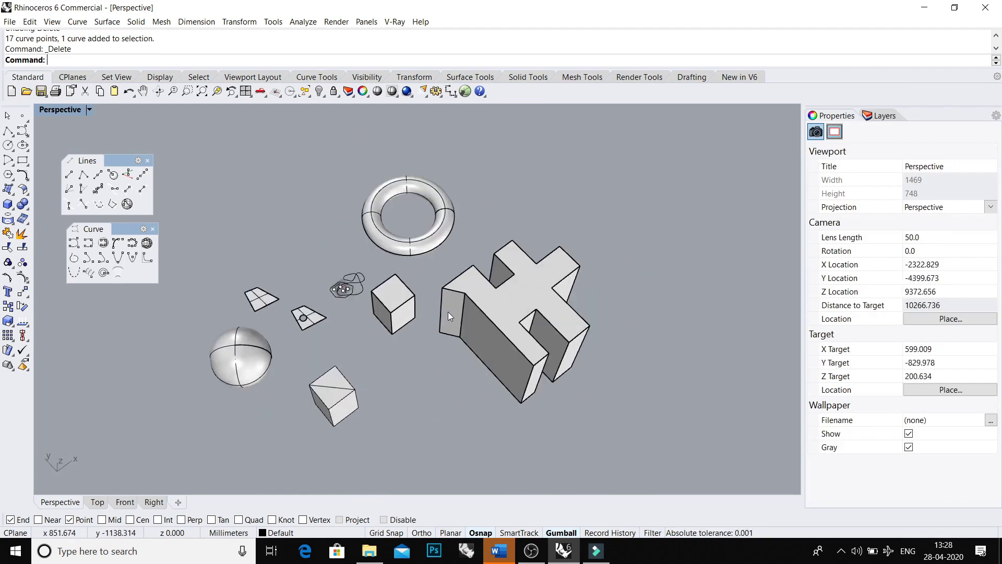
pyautogui.moveTo(448, 311); pyautogui.dragTo(496, 305, button='right')
pyautogui.scroll(2, 485, 306)
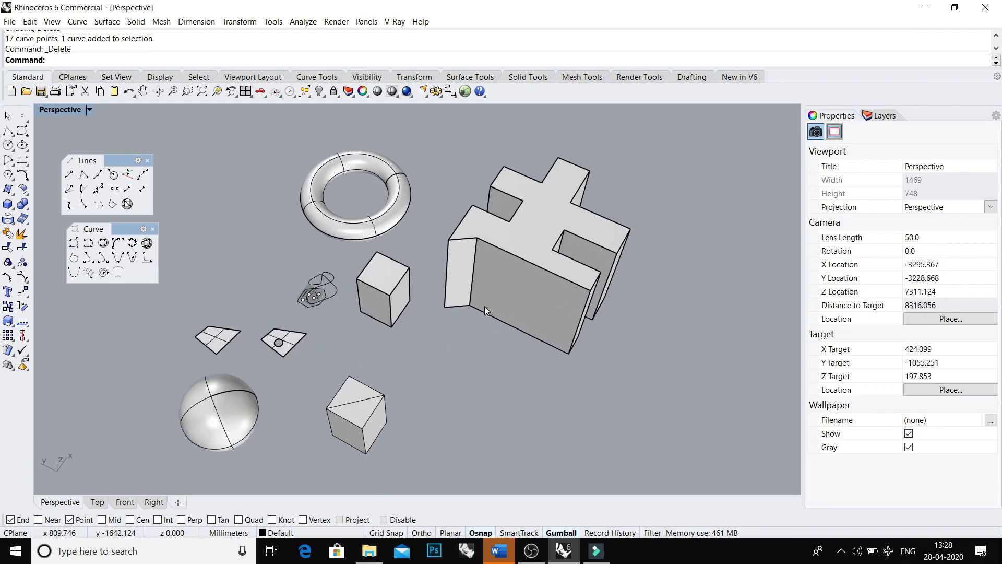
pyautogui.scroll(-6, 485, 306)
pyautogui.keyDown('shift'); pyautogui.moveTo(484, 306); pyautogui.dragTo(457, 302, button='right'); pyautogui.keyUp('shift')
pyautogui.scroll(6, 472, 315)
pyautogui.scroll(-2, 456, 301)
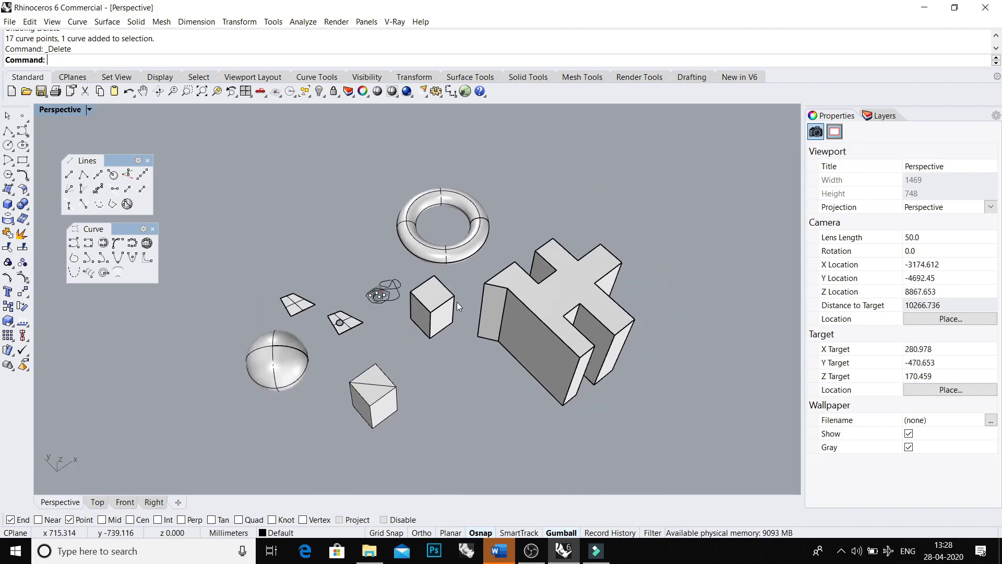